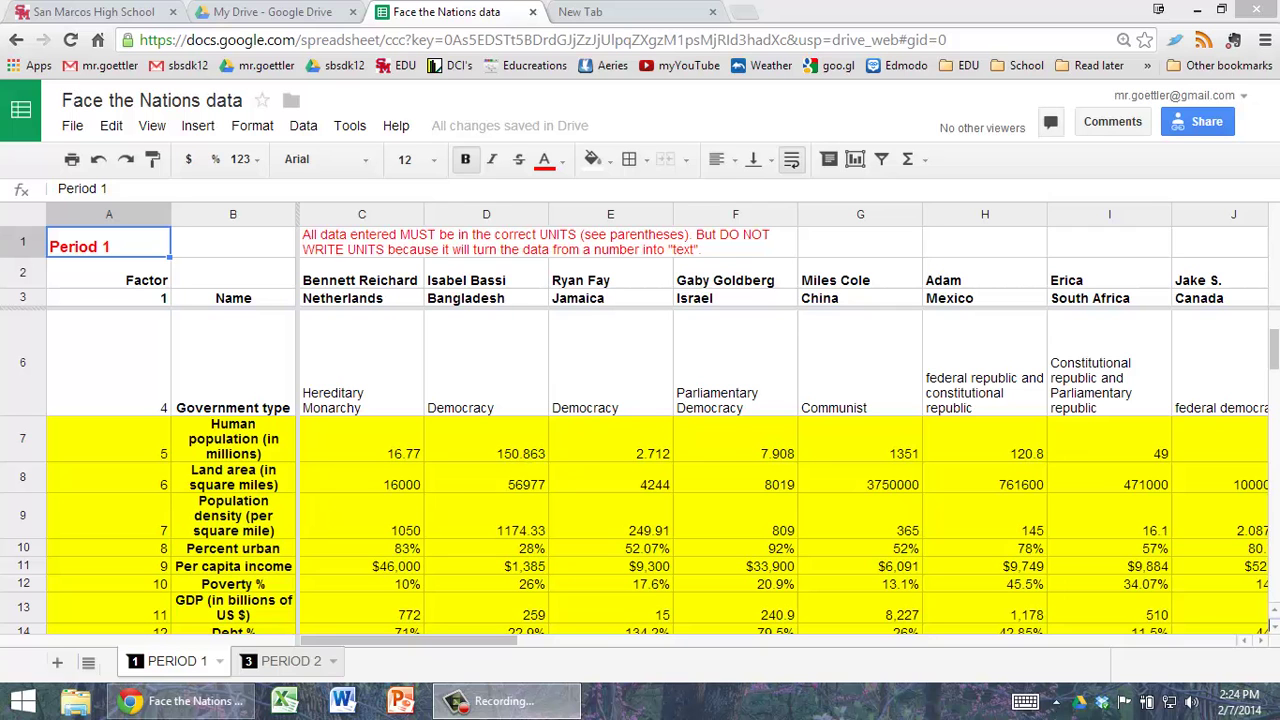
# Make a copy of the spreadsheet named "Face the Nations data Per1 Yourname"
pyautogui.click(74, 128)
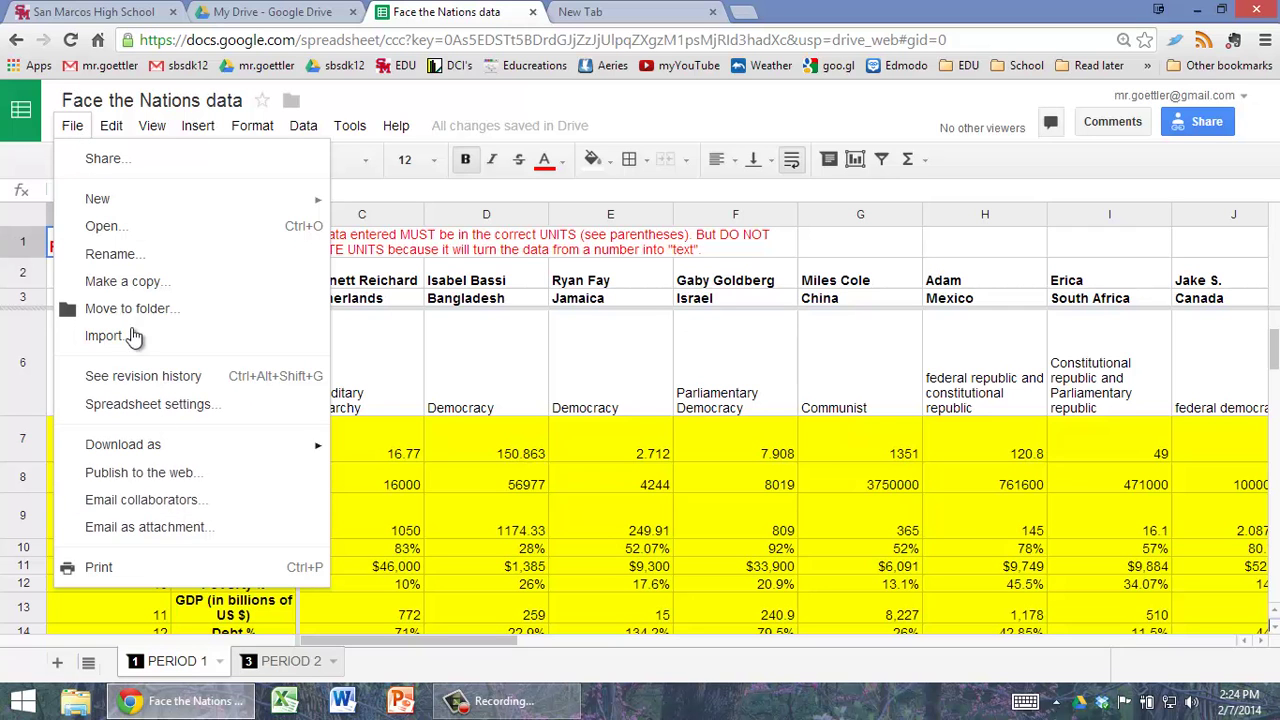
pyautogui.click(122, 282)
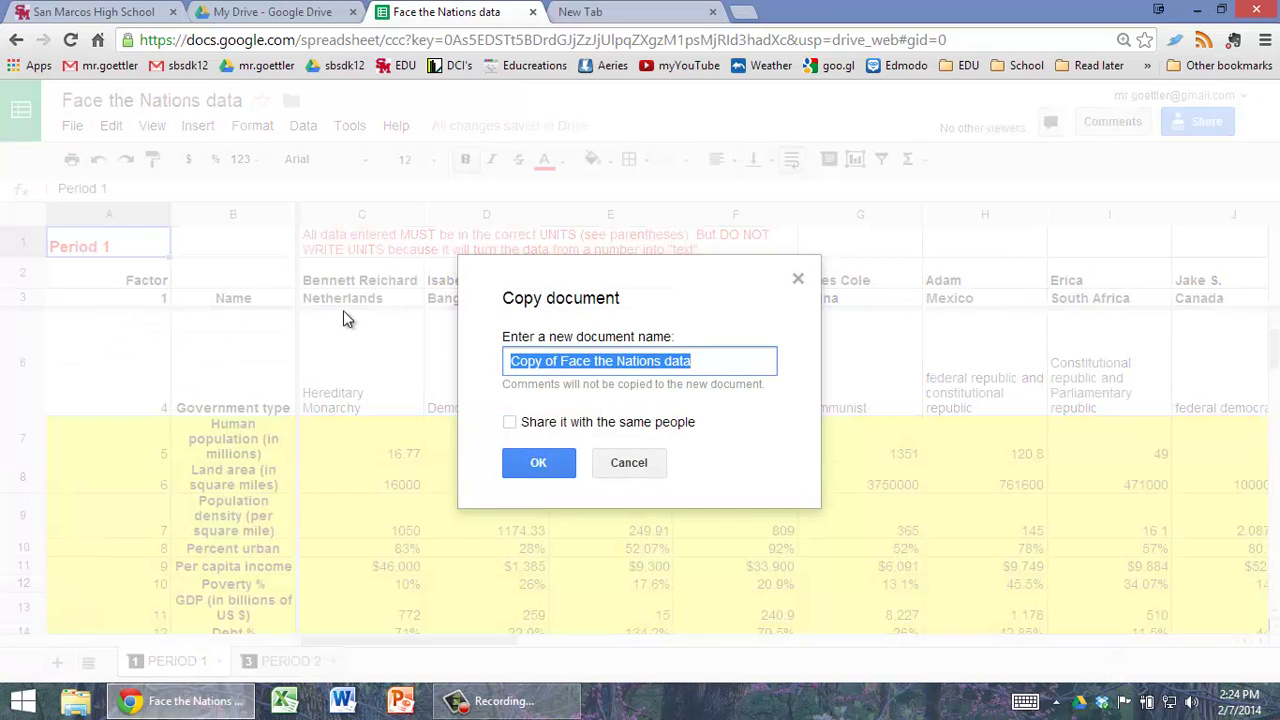
pyautogui.click(594, 364)
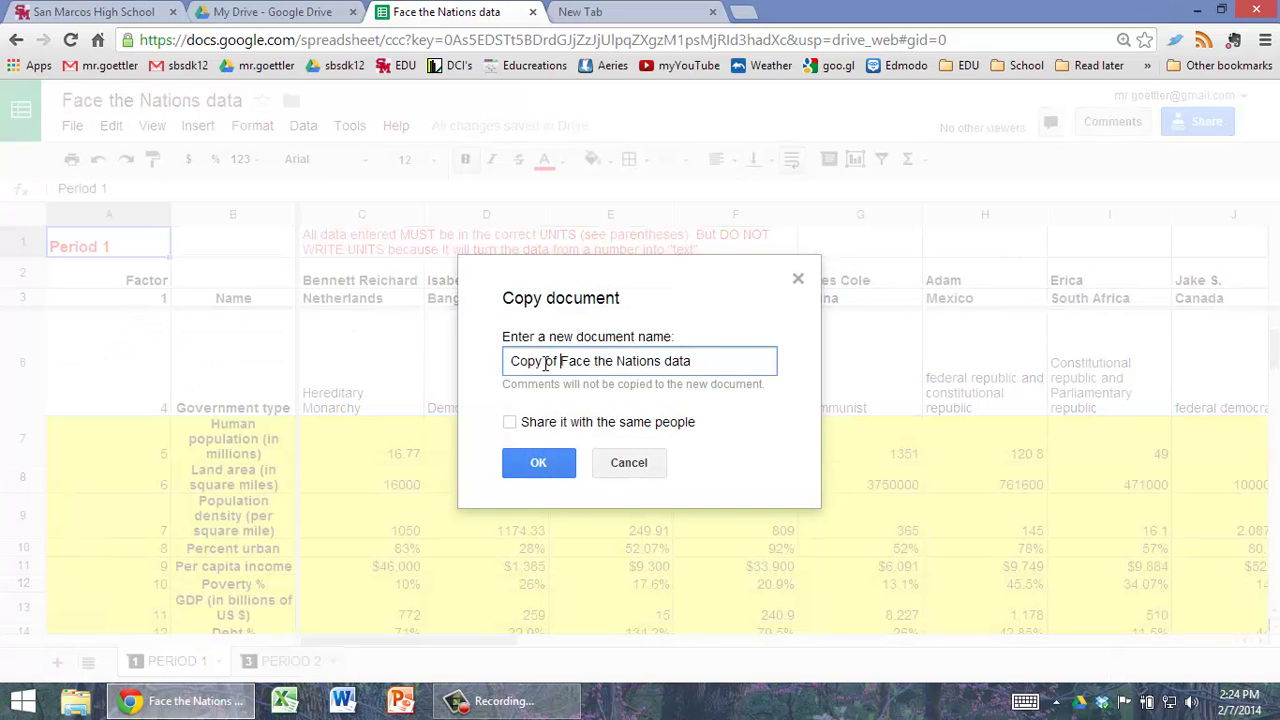
pyautogui.moveTo(562, 362); pyautogui.dragTo(509, 363)
pyautogui.press('BackSpace')
pyautogui.click(684, 357)
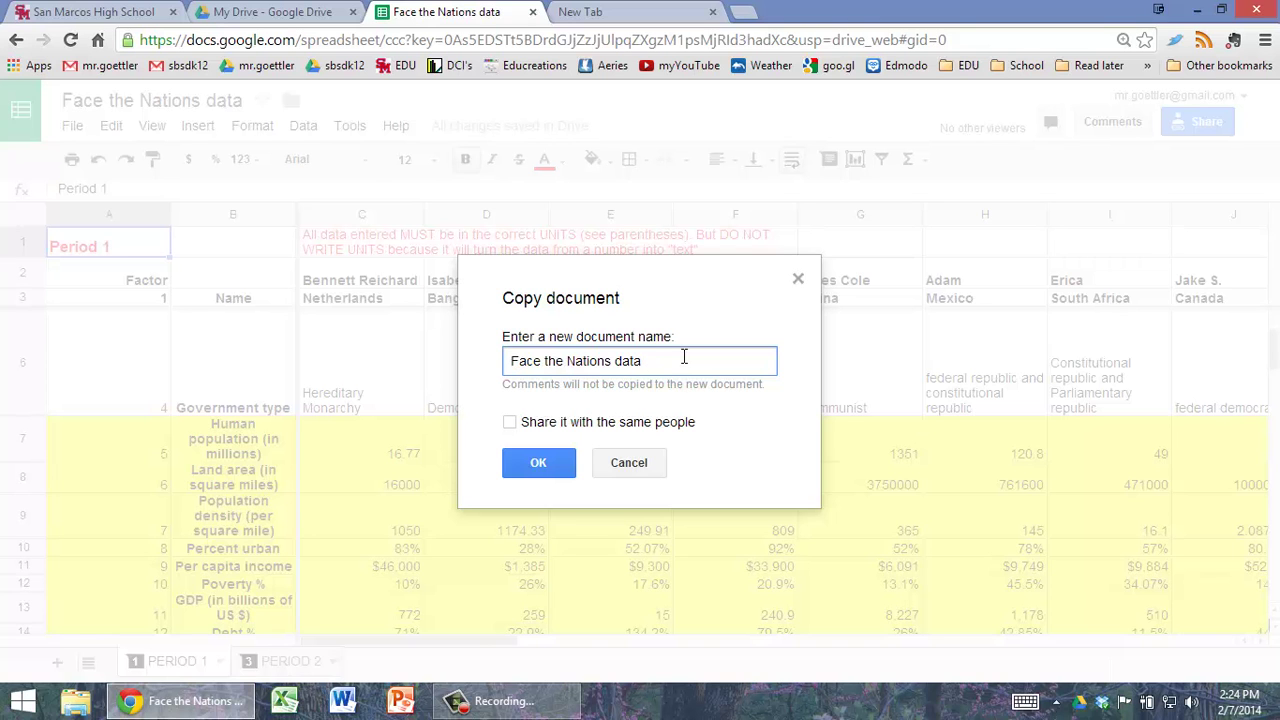
pyautogui.write('Per1 Yourname')
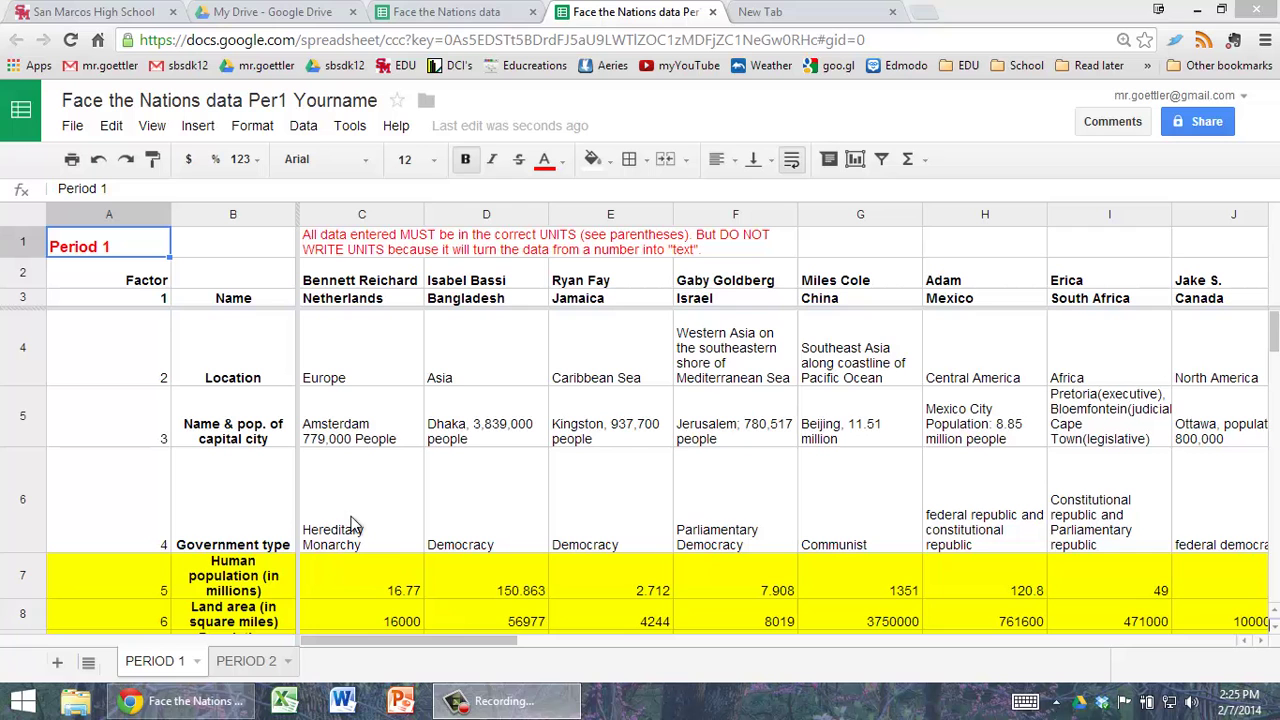
# Start a new chart from the Per capita income row, cells B11:AI11 of the PERIOD 1 sheet
pyautogui.click(393, 500)
pyautogui.scroll(-5, 394, 500)
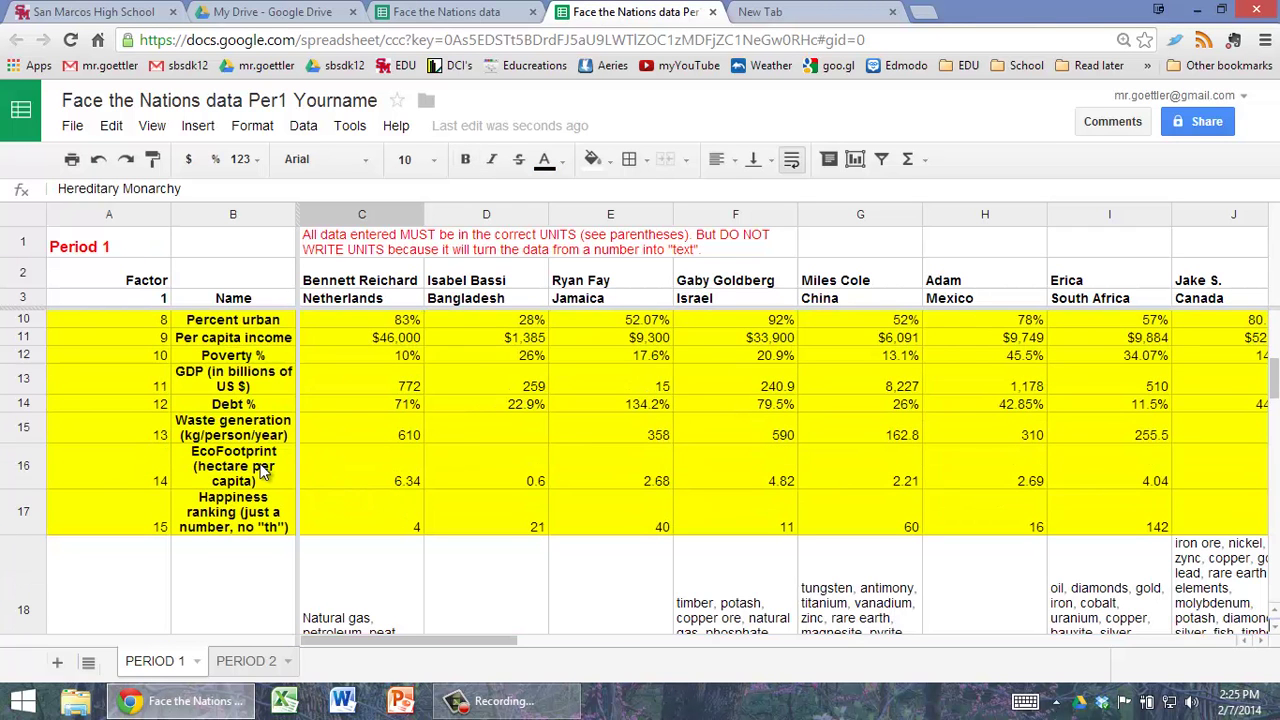
pyautogui.scroll(1, 265, 370)
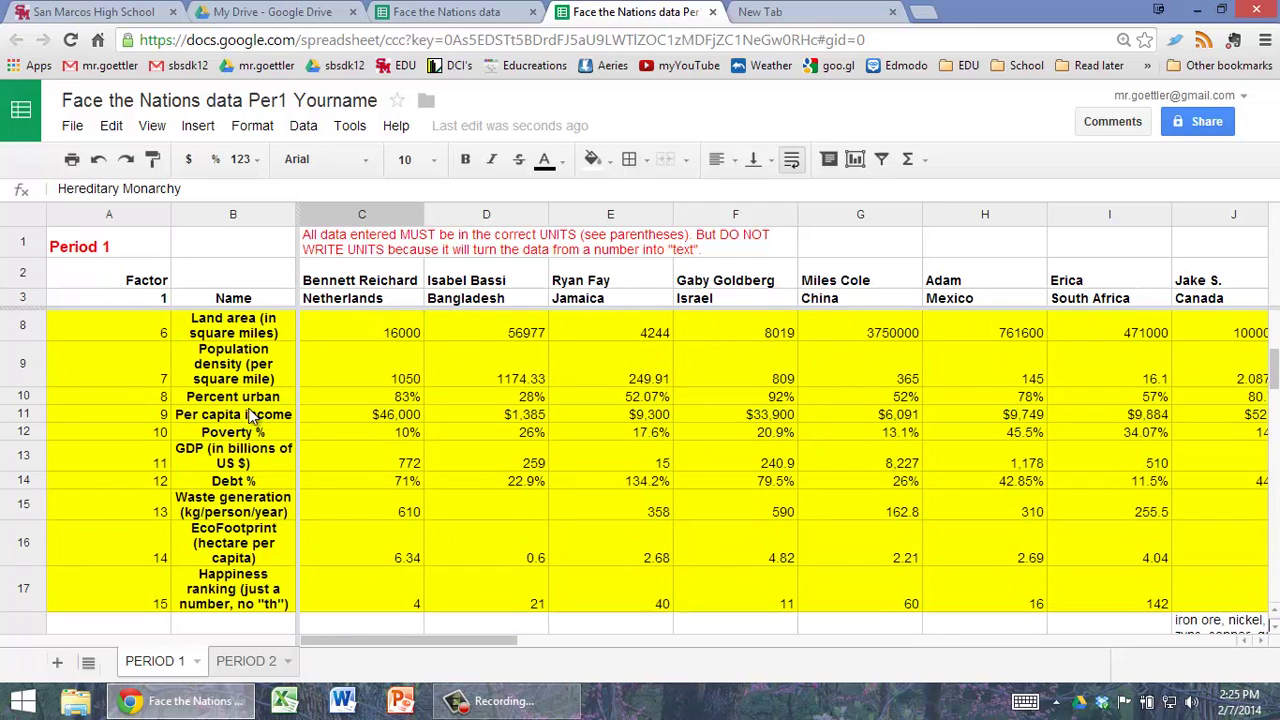
pyautogui.click(255, 424)
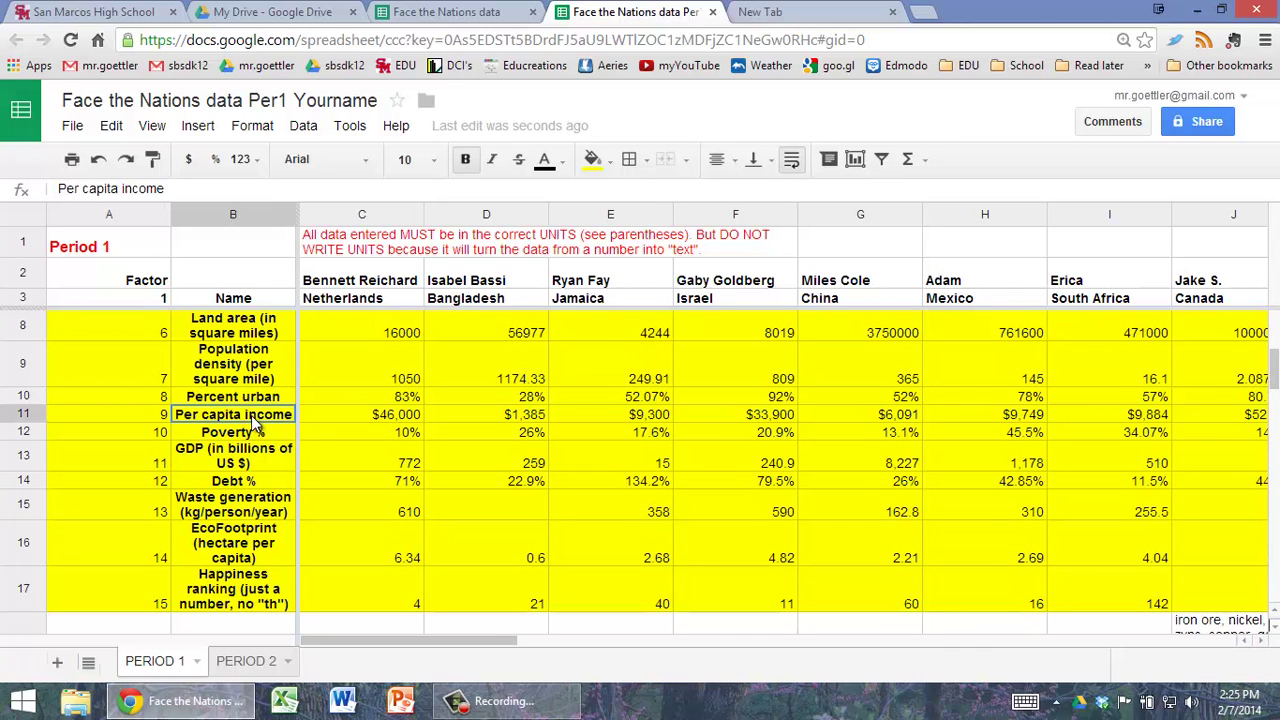
pyautogui.moveTo(255, 424); pyautogui.dragTo(1252, 416)
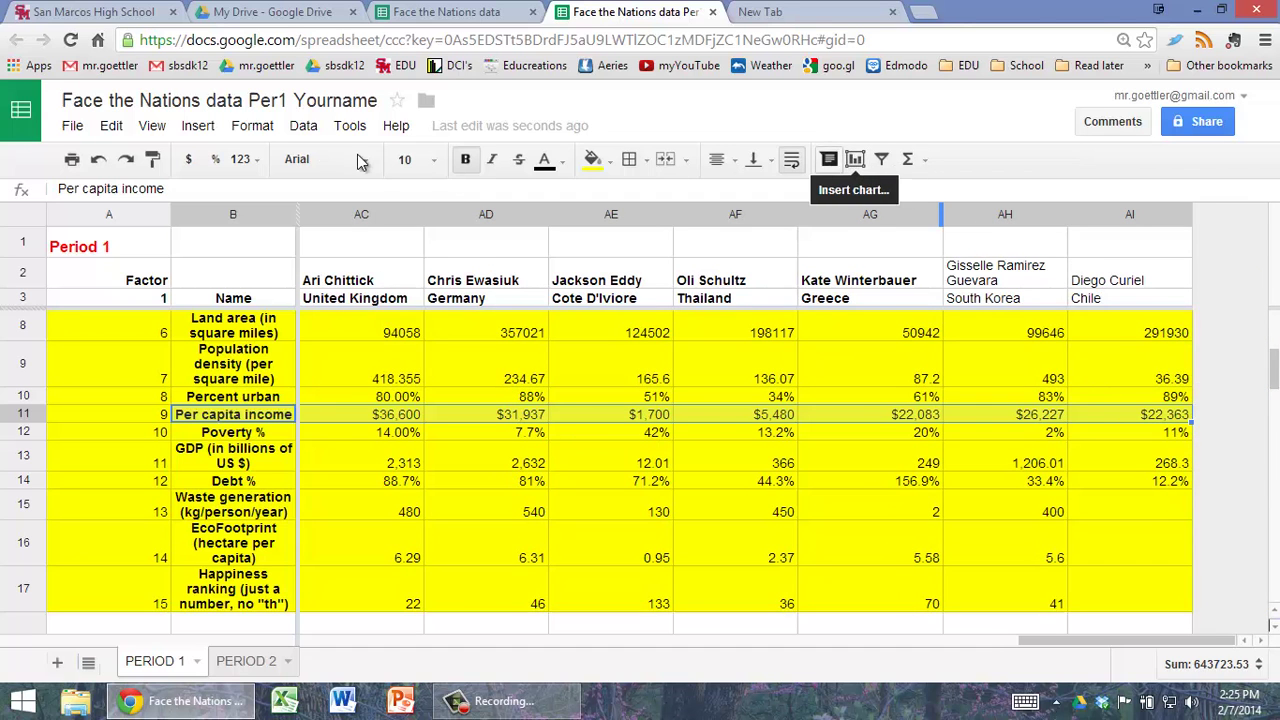
pyautogui.click(198, 126)
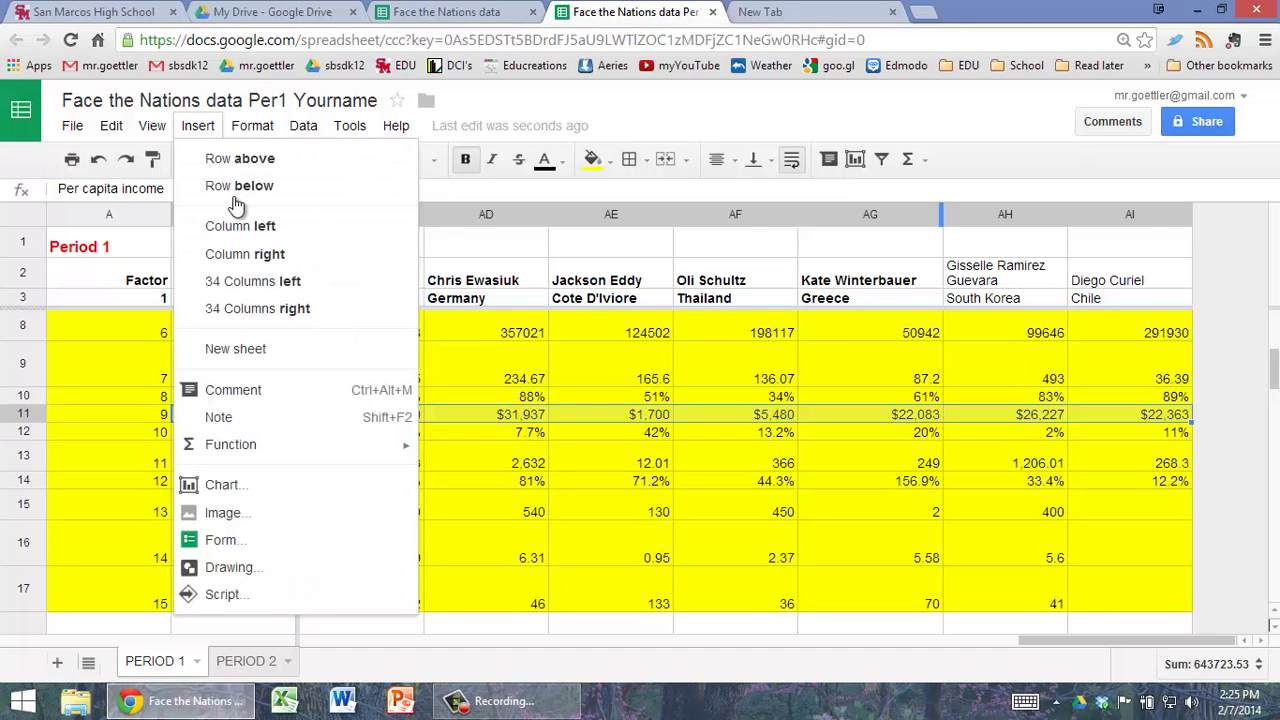
pyautogui.click(224, 488)
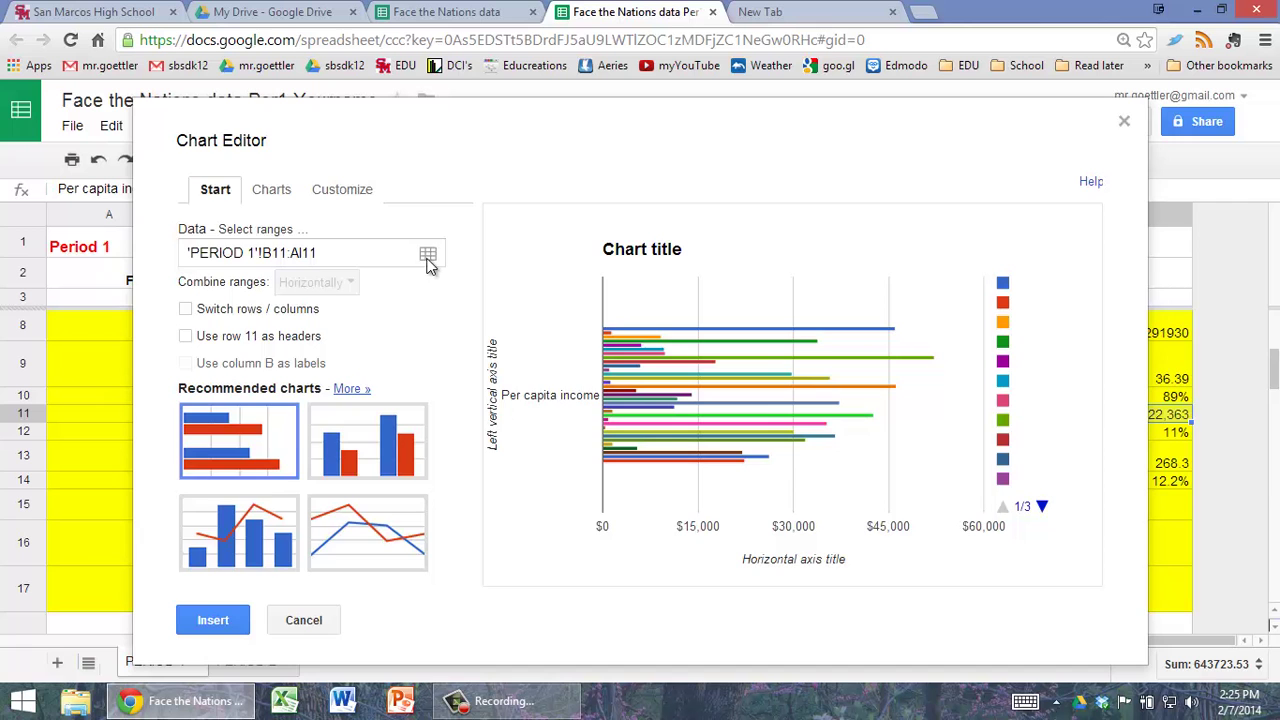
# Add the EcoFootprint row, cells B16:AI16, as a second data range for the chart
pyautogui.click(428, 255)
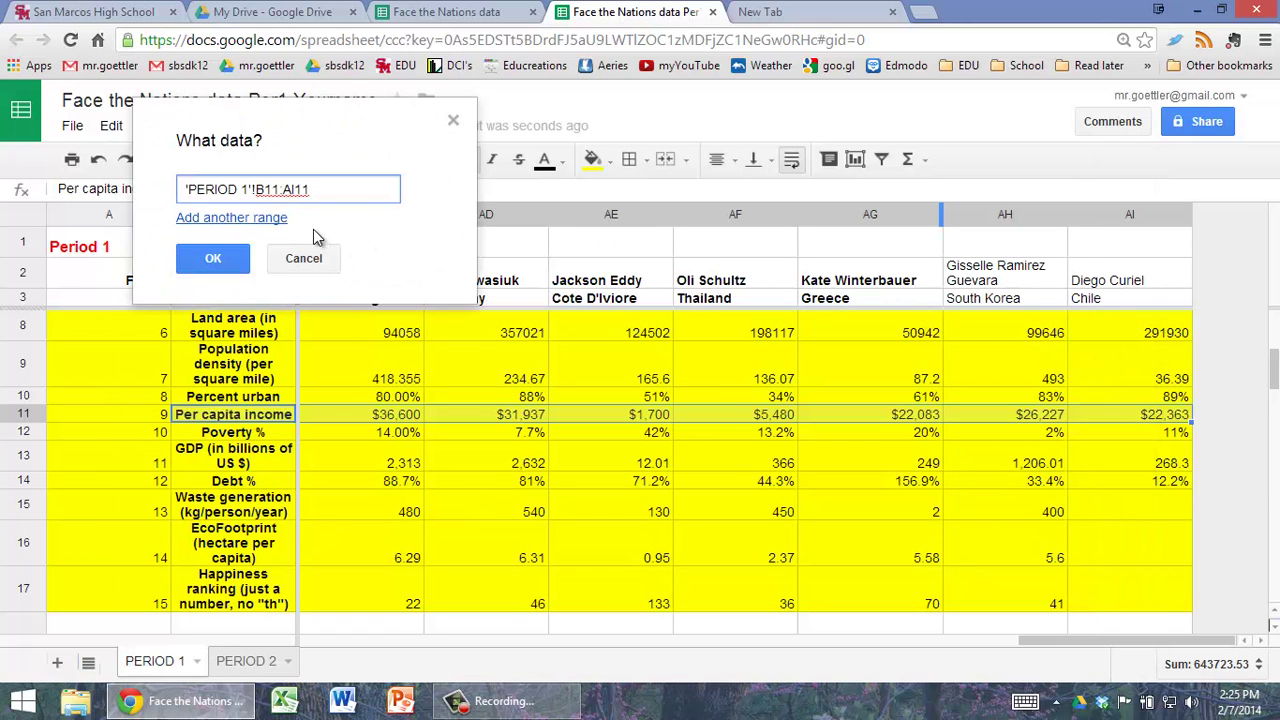
pyautogui.click(240, 217)
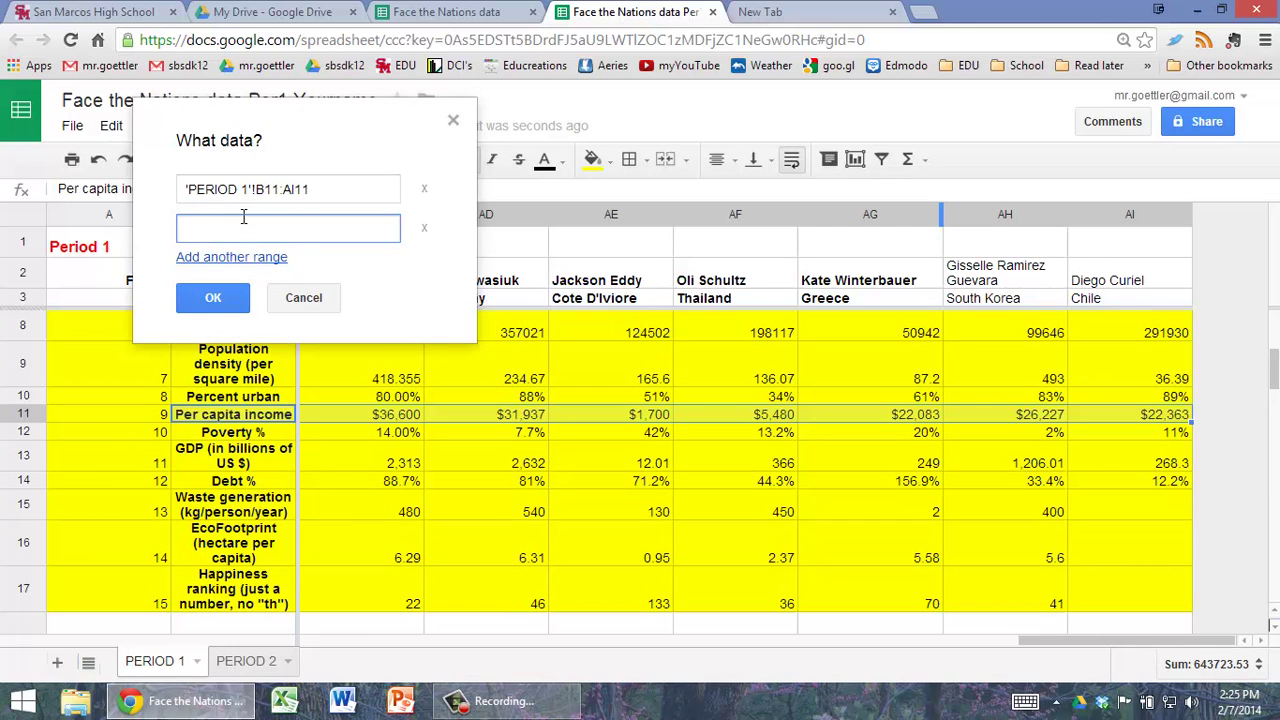
pyautogui.click(257, 543)
pyautogui.moveTo(257, 543); pyautogui.dragTo(1262, 557)
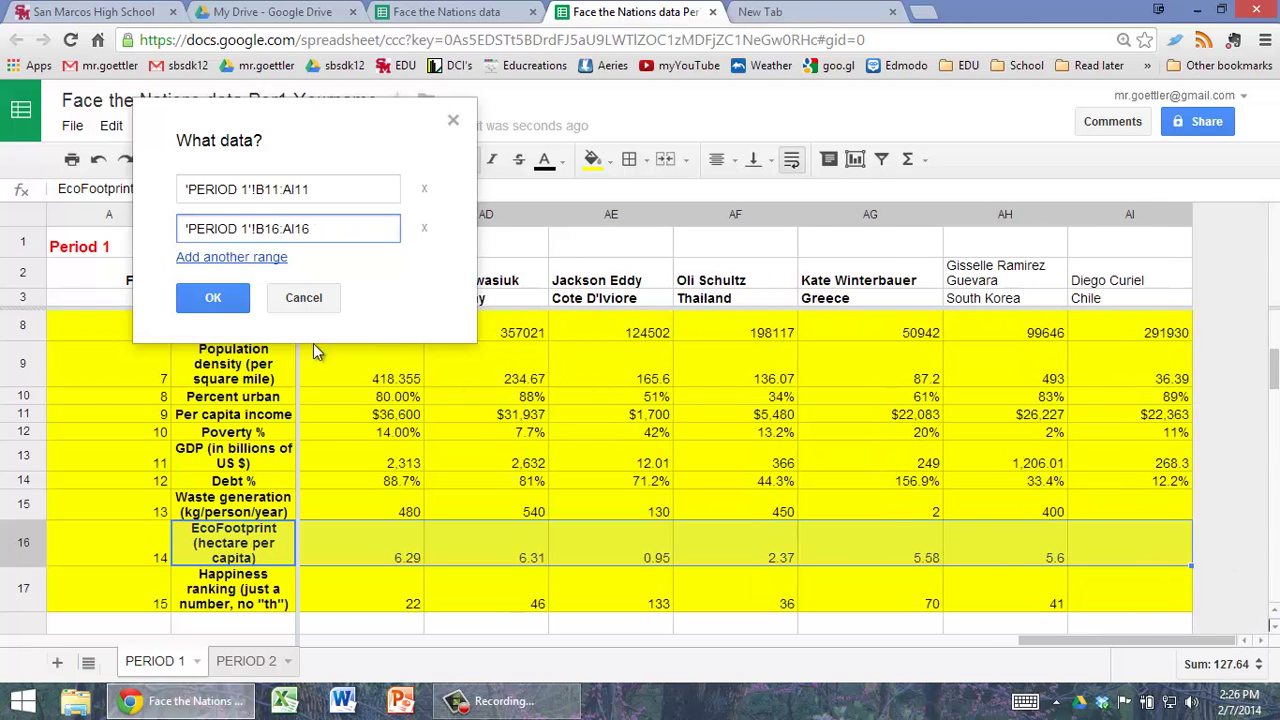
pyautogui.click(222, 300)
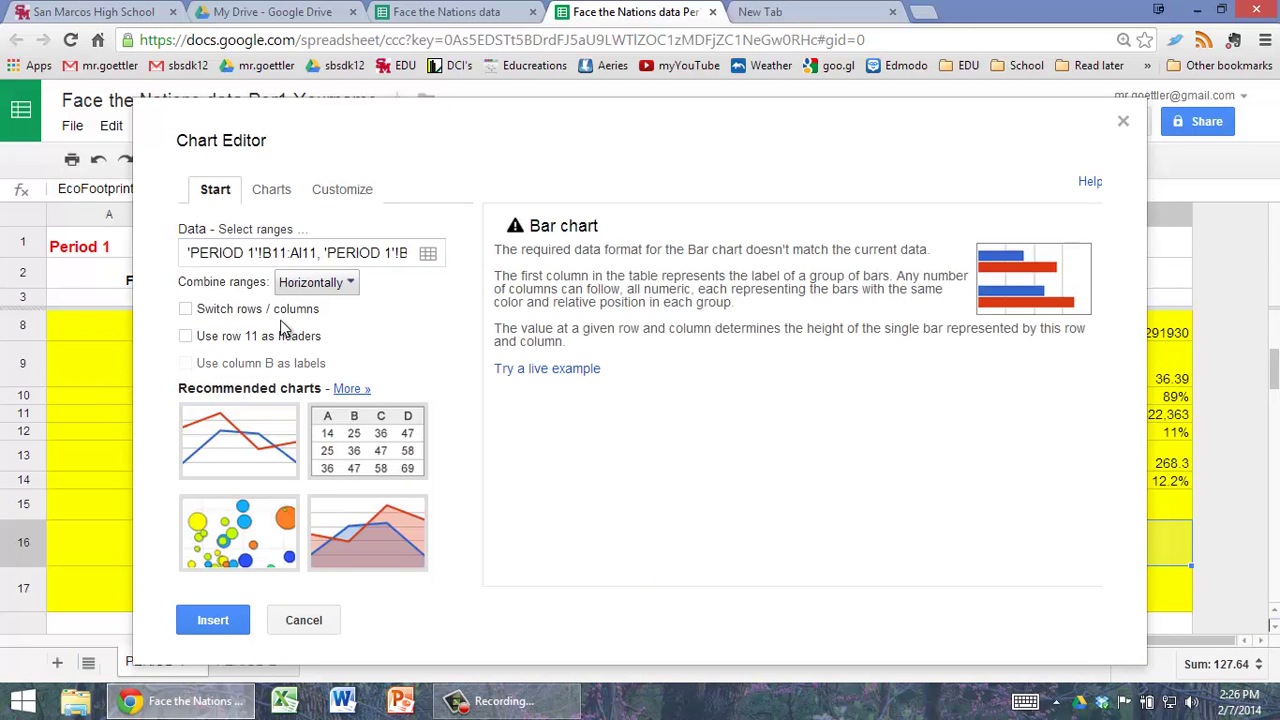
# Combine the chart's ranges vertically, with rows and columns switched and column B used as headers
pyautogui.click(320, 285)
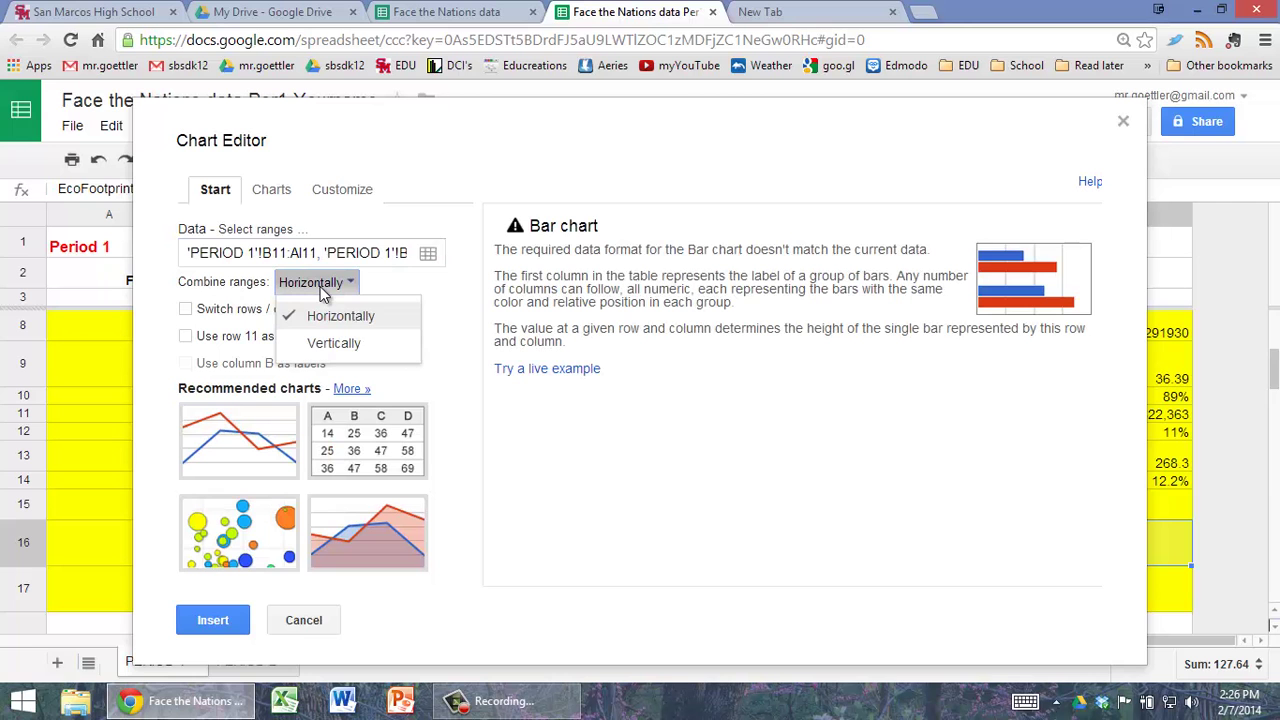
pyautogui.click(335, 344)
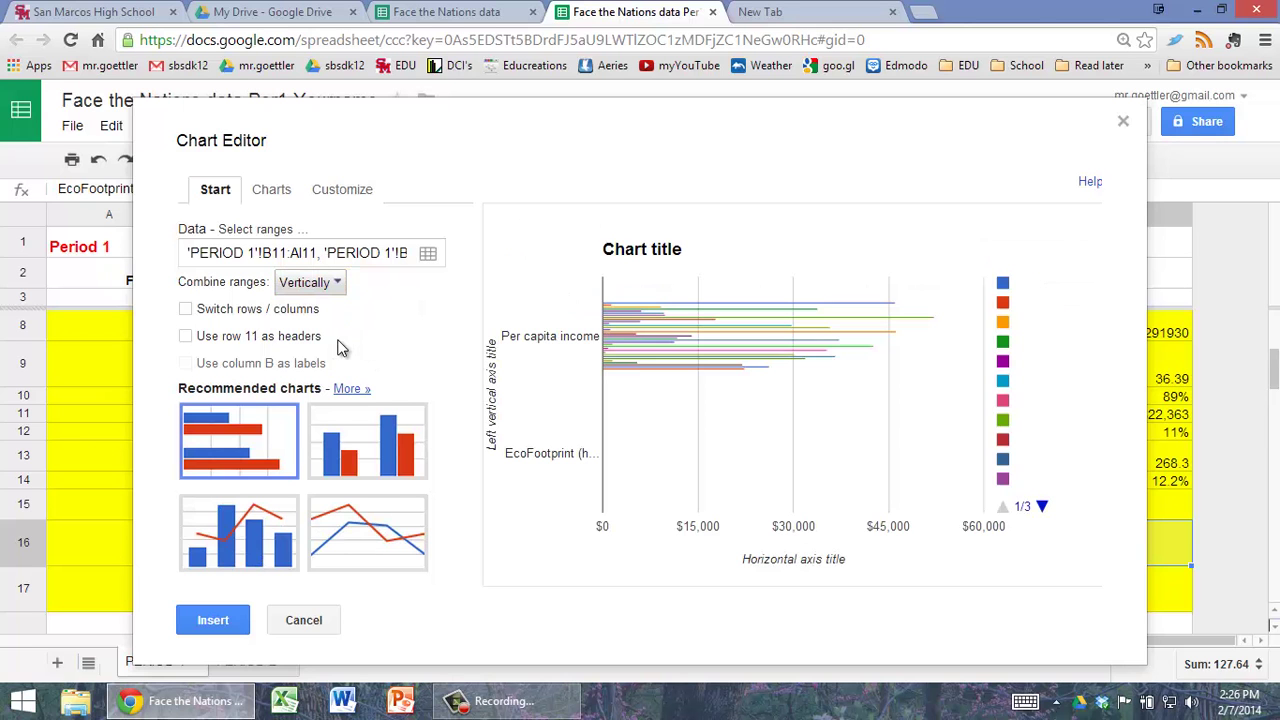
pyautogui.click(186, 310)
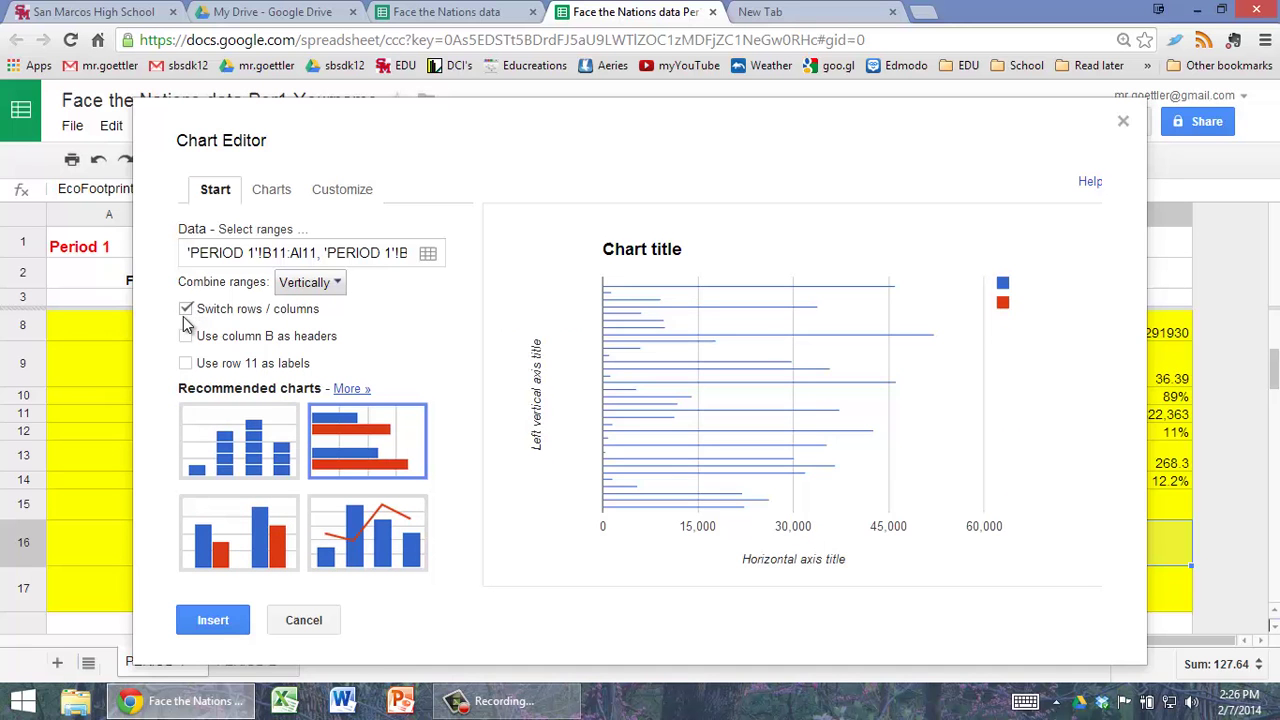
pyautogui.click(186, 337)
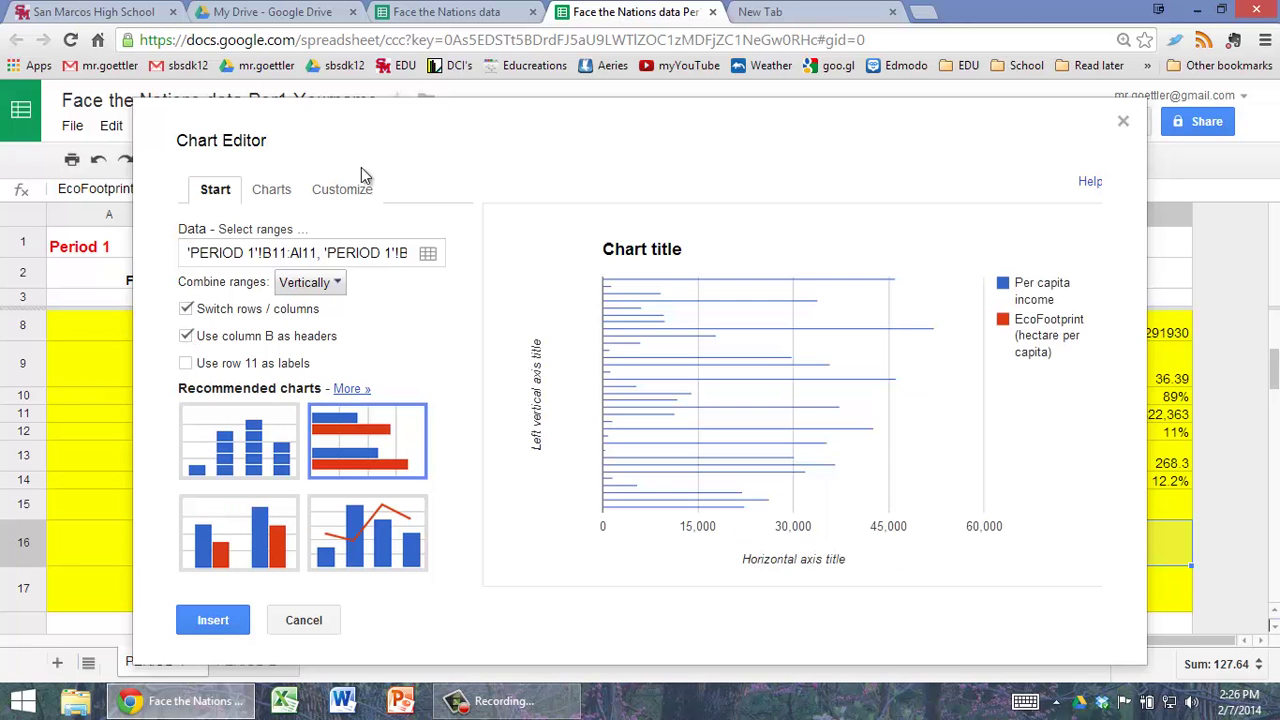
pyautogui.moveTo(455, 126); pyautogui.dragTo(584, 131)
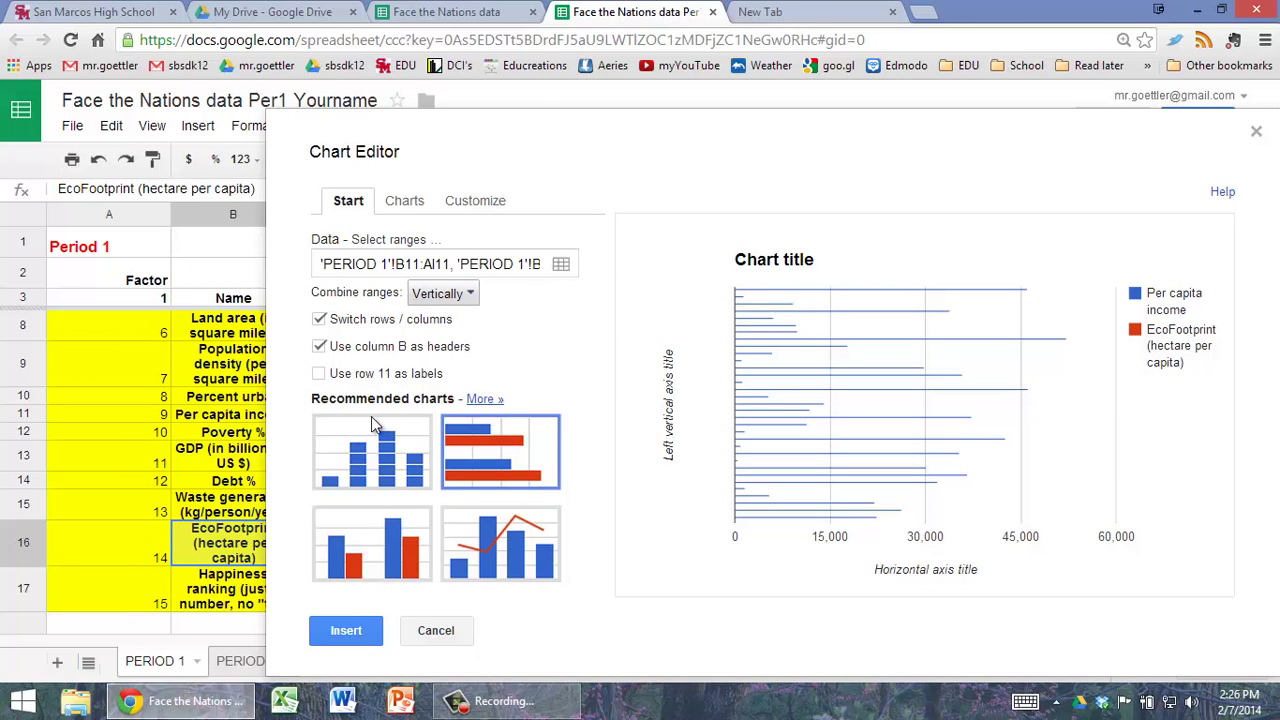
pyautogui.moveTo(525, 132); pyautogui.dragTo(411, 122)
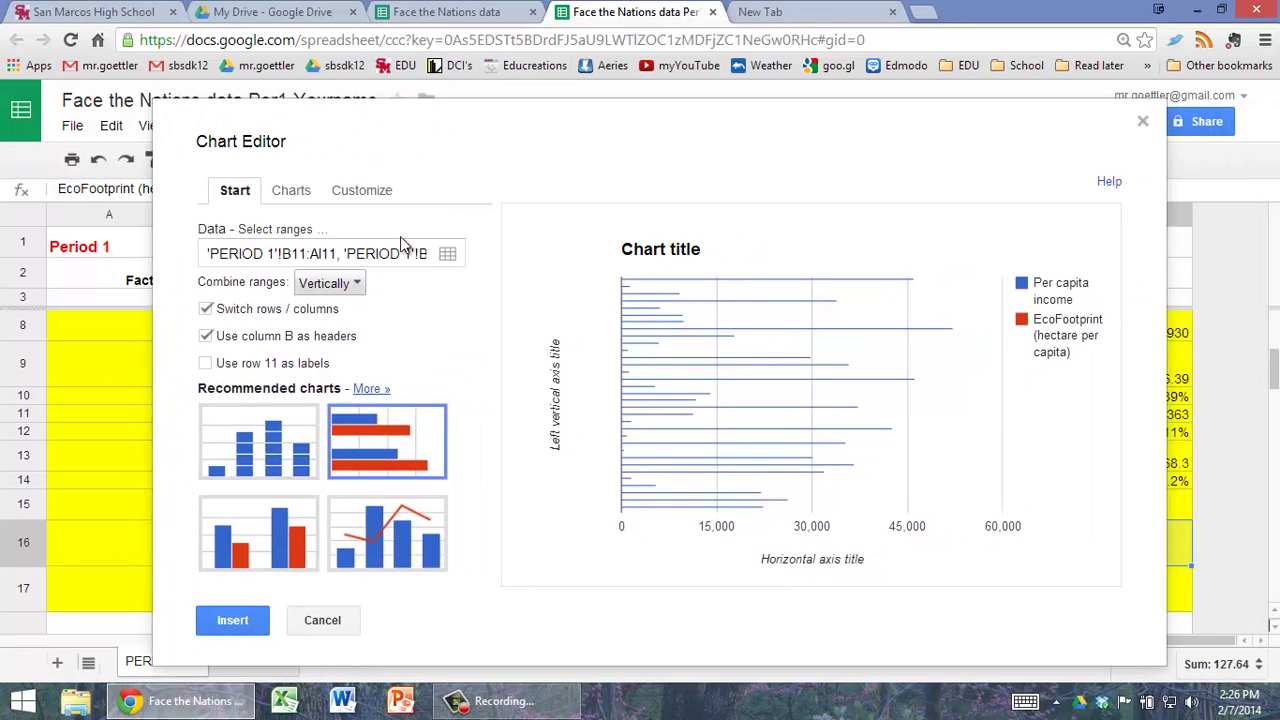
# Change the chart type to the standard scatter chart and insert it into the sheet
pyautogui.click(370, 390)
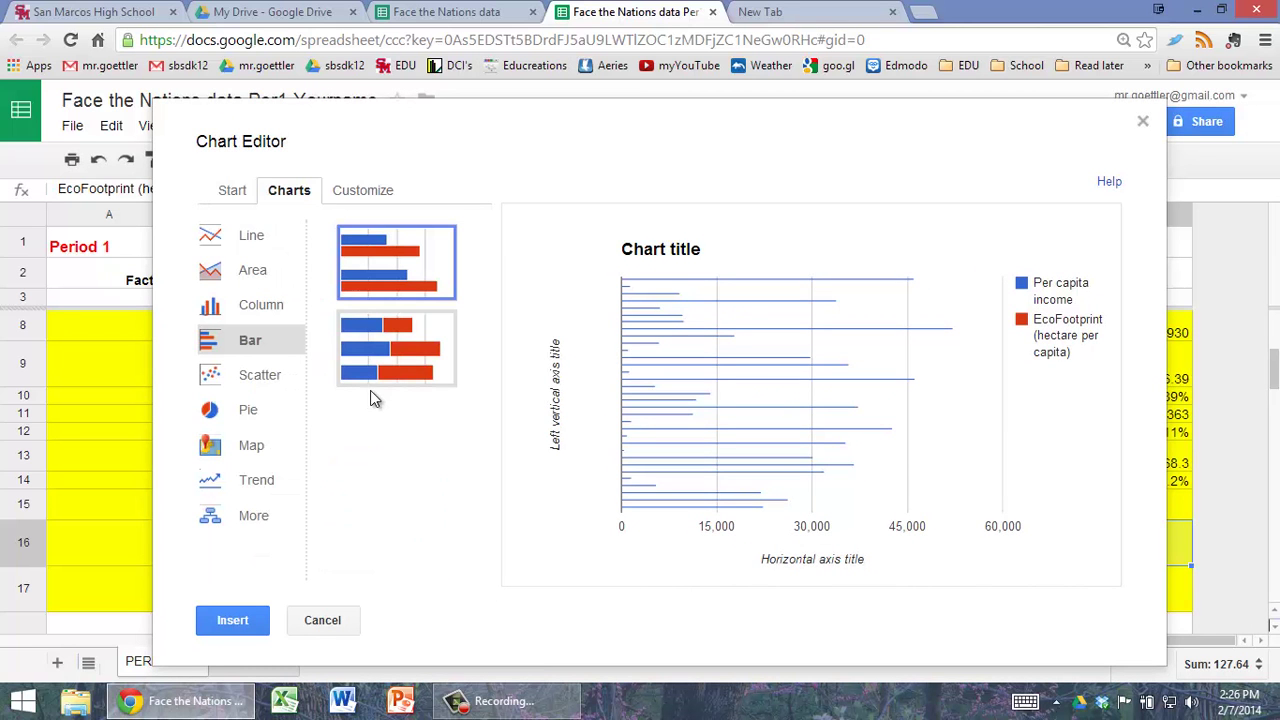
pyautogui.click(278, 380)
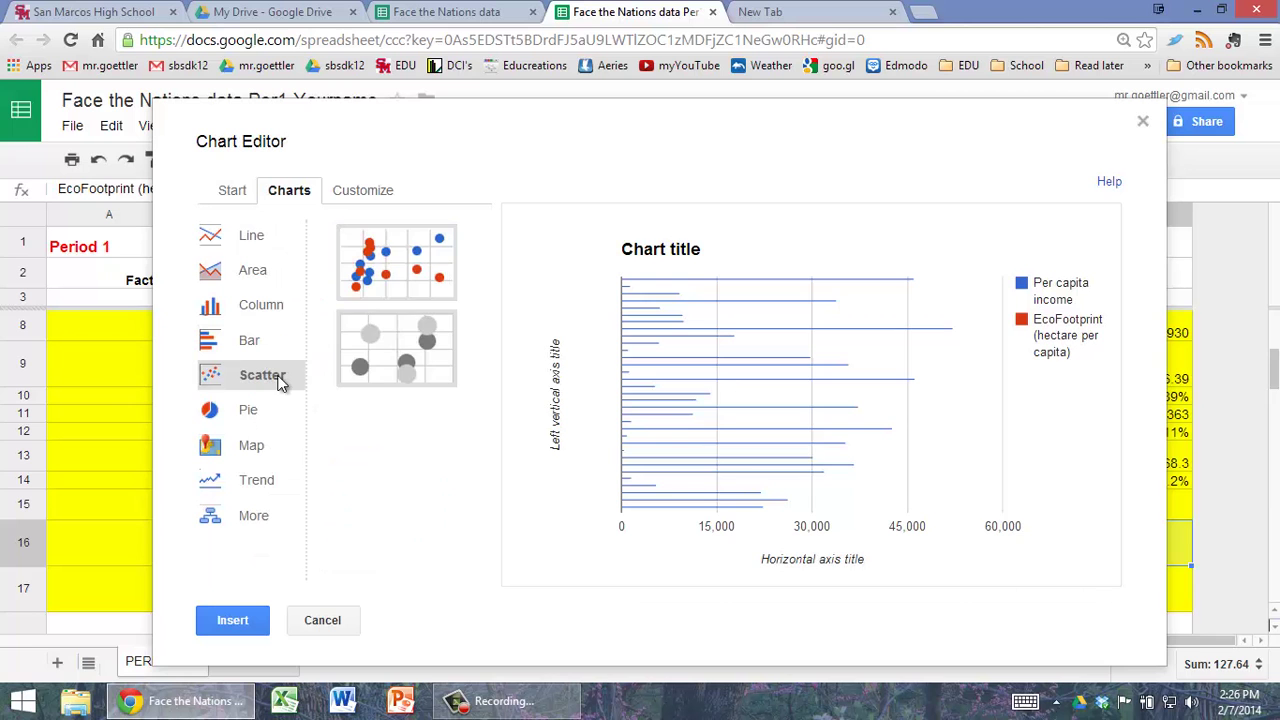
pyautogui.click(396, 284)
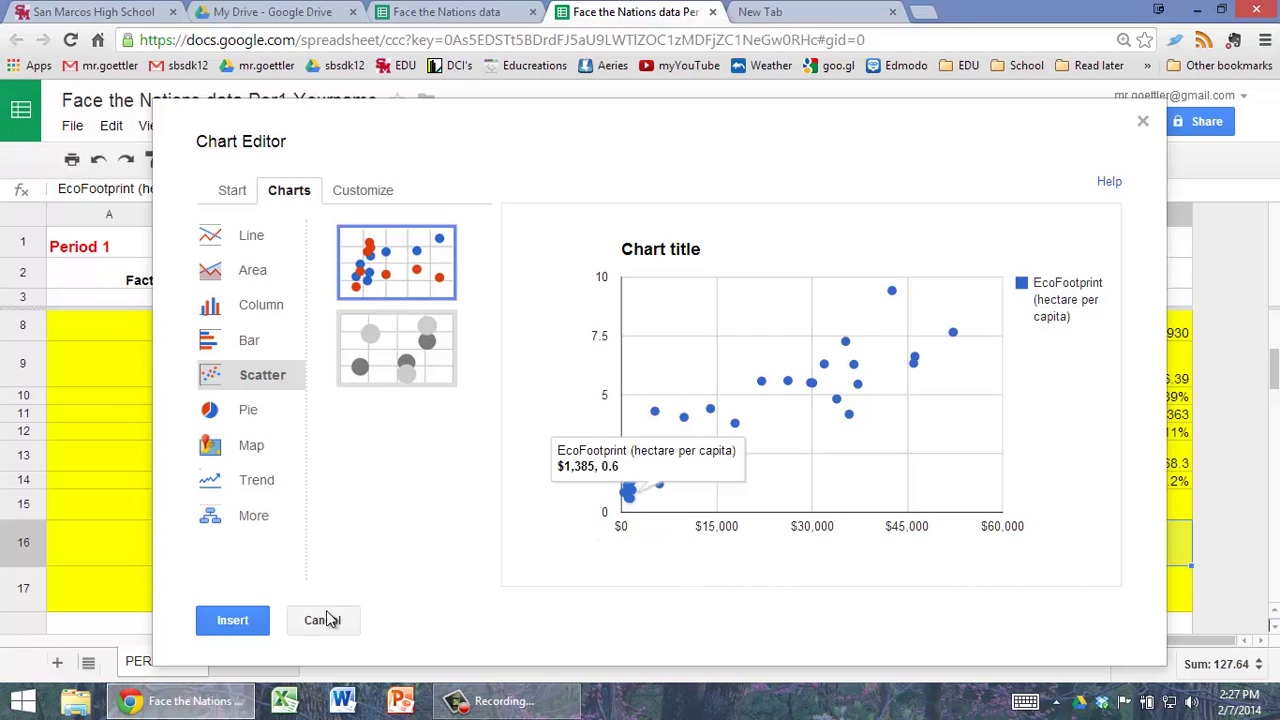
pyautogui.click(232, 621)
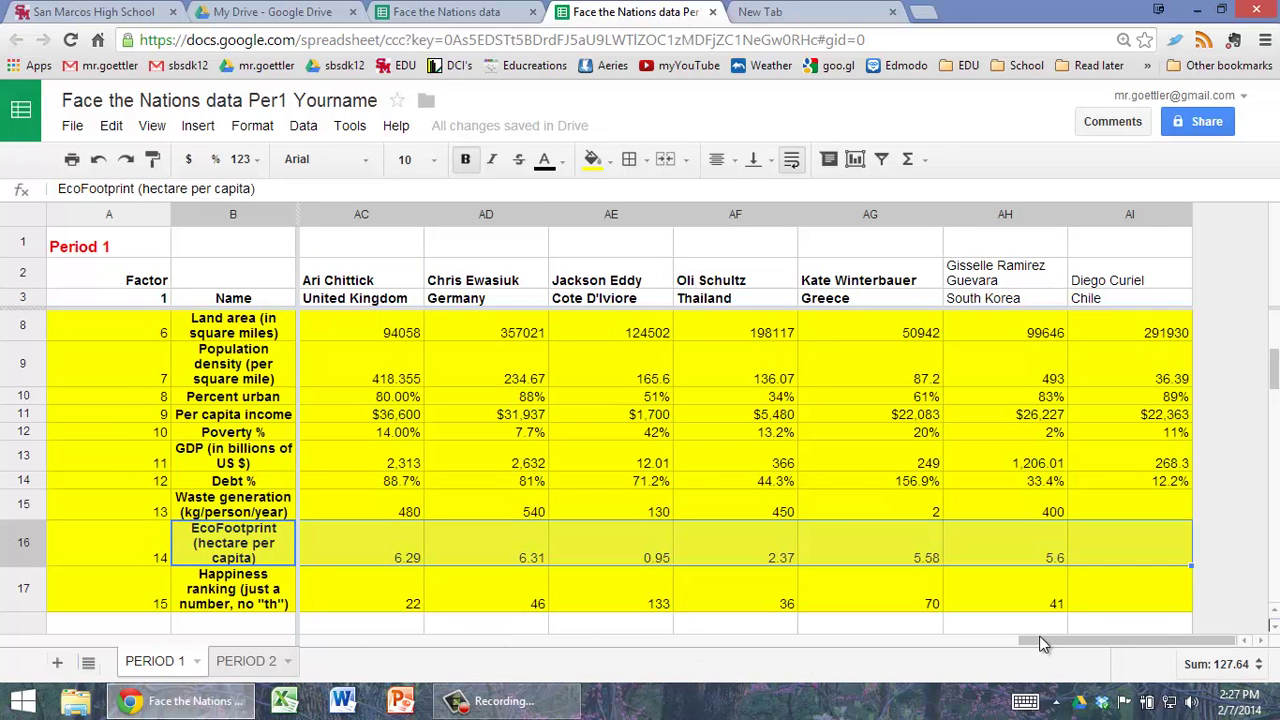
# Title the scatter chart "Income per capita vs. Ecological Footprint for various nations"
pyautogui.moveTo(1041, 640); pyautogui.dragTo(334, 615)
pyautogui.scroll(-4, 594, 494)
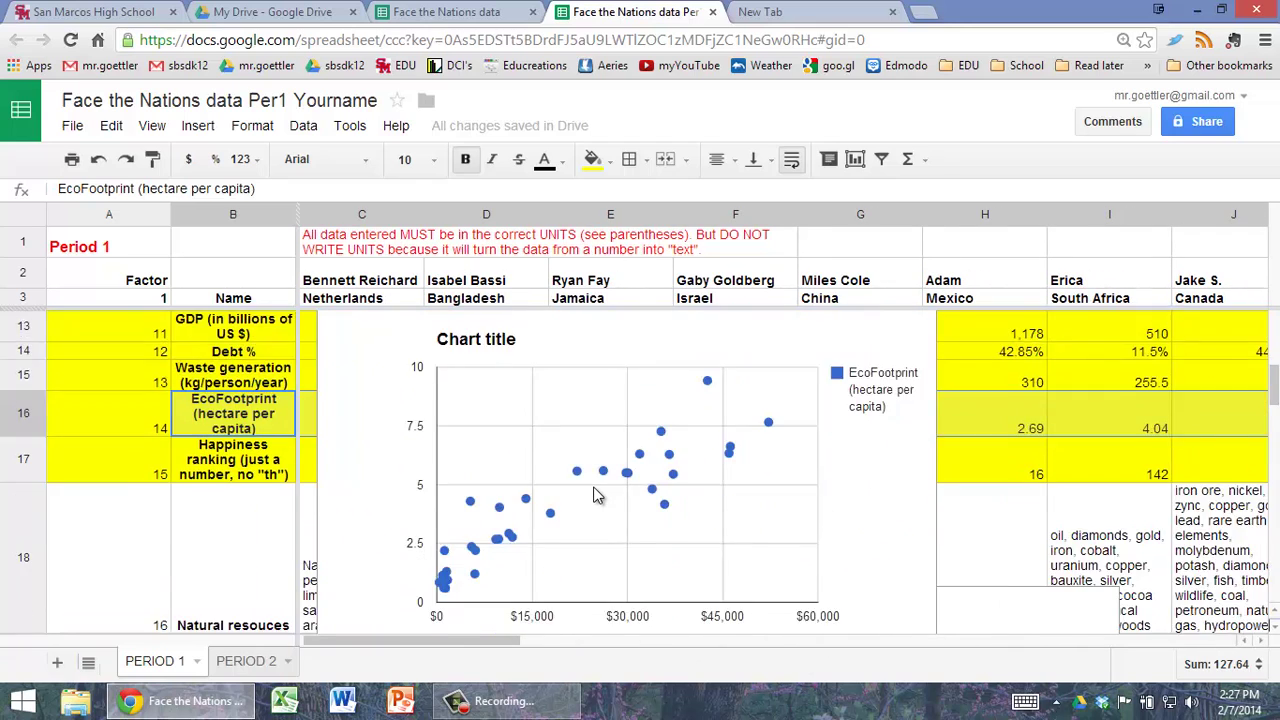
pyautogui.scroll(3, 590, 492)
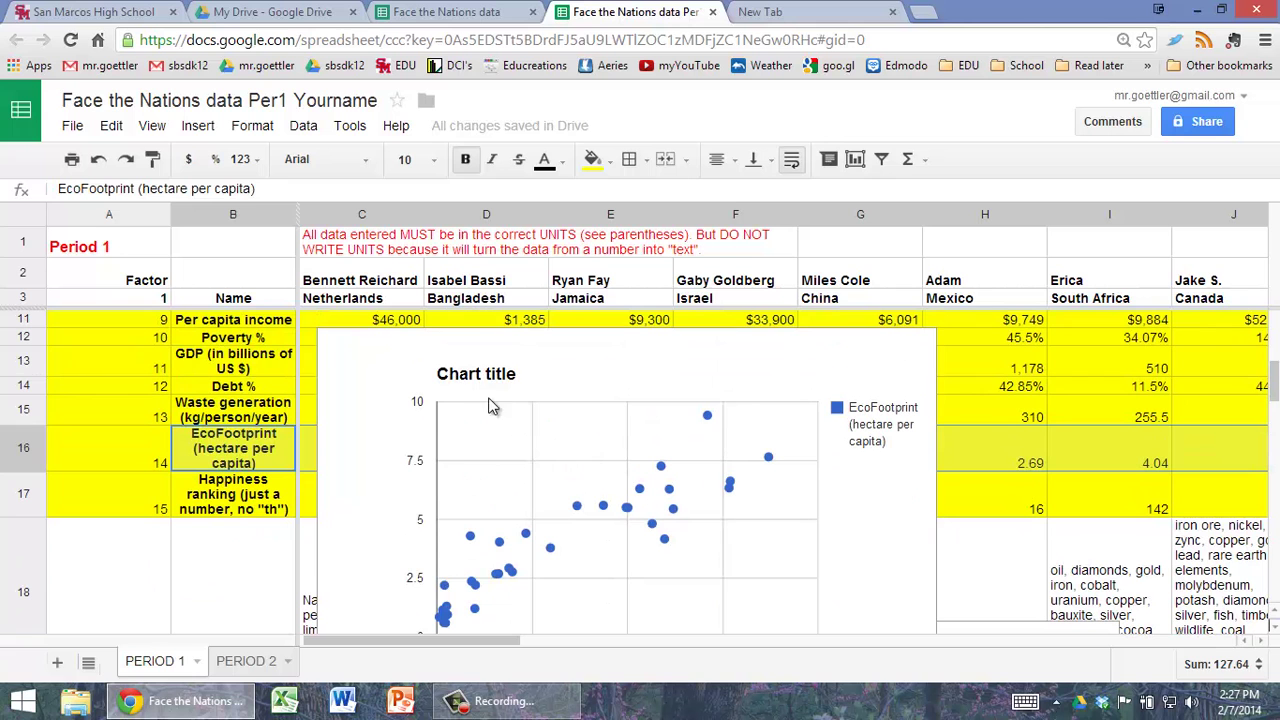
pyautogui.click(470, 378)
pyautogui.click(470, 378)
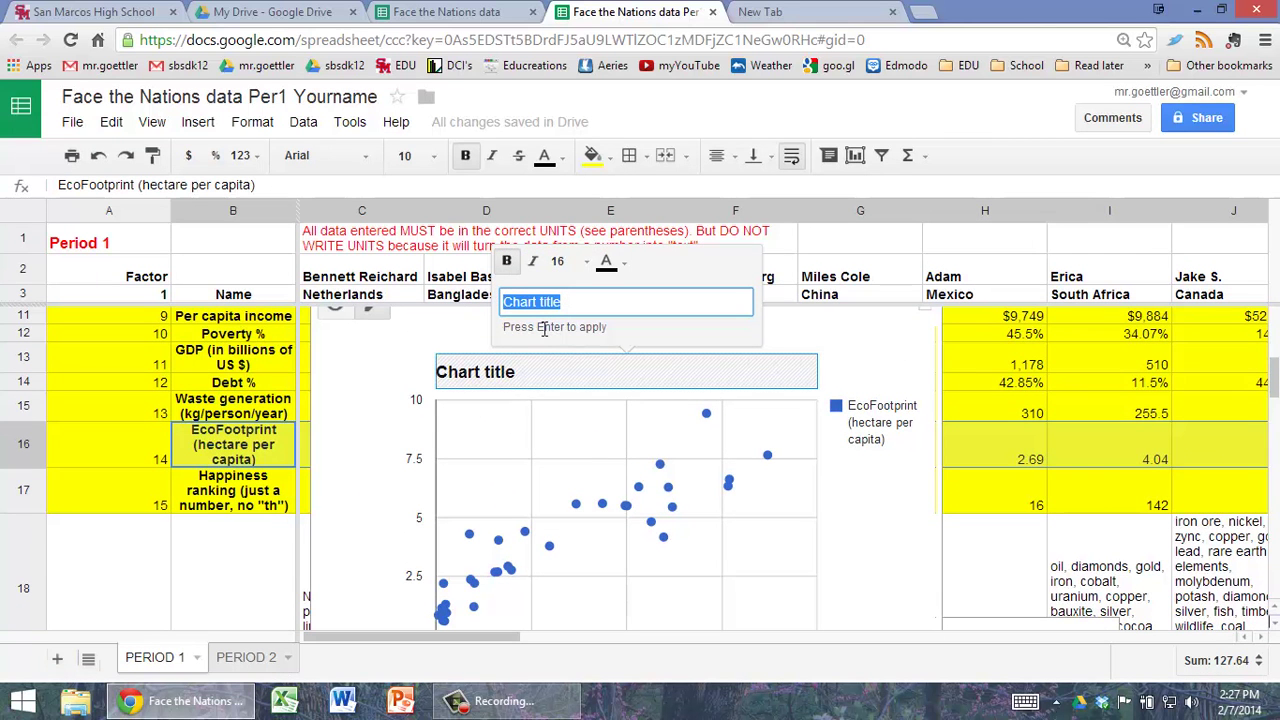
pyautogui.write('Per c')
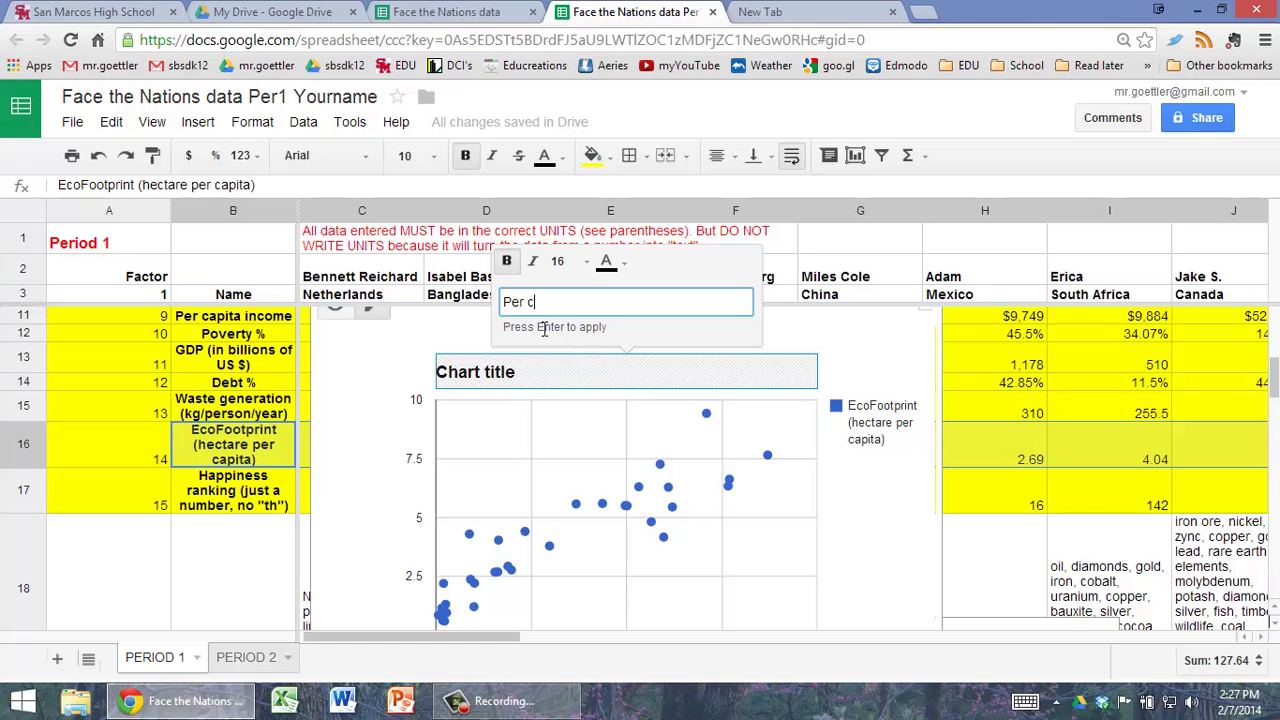
pyautogui.write('apita')
pyautogui.press('BackSpace')
pyautogui.press('BackSpace')
pyautogui.press('BackSpace')
pyautogui.press('BackSpace')
pyautogui.press('BackSpace')
pyautogui.press('BackSpace')
pyautogui.press('BackSpace')
pyautogui.press('BackSpace')
pyautogui.press('BackSpace')
pyautogui.press('BackSpace')
pyautogui.write('Income per capita ')
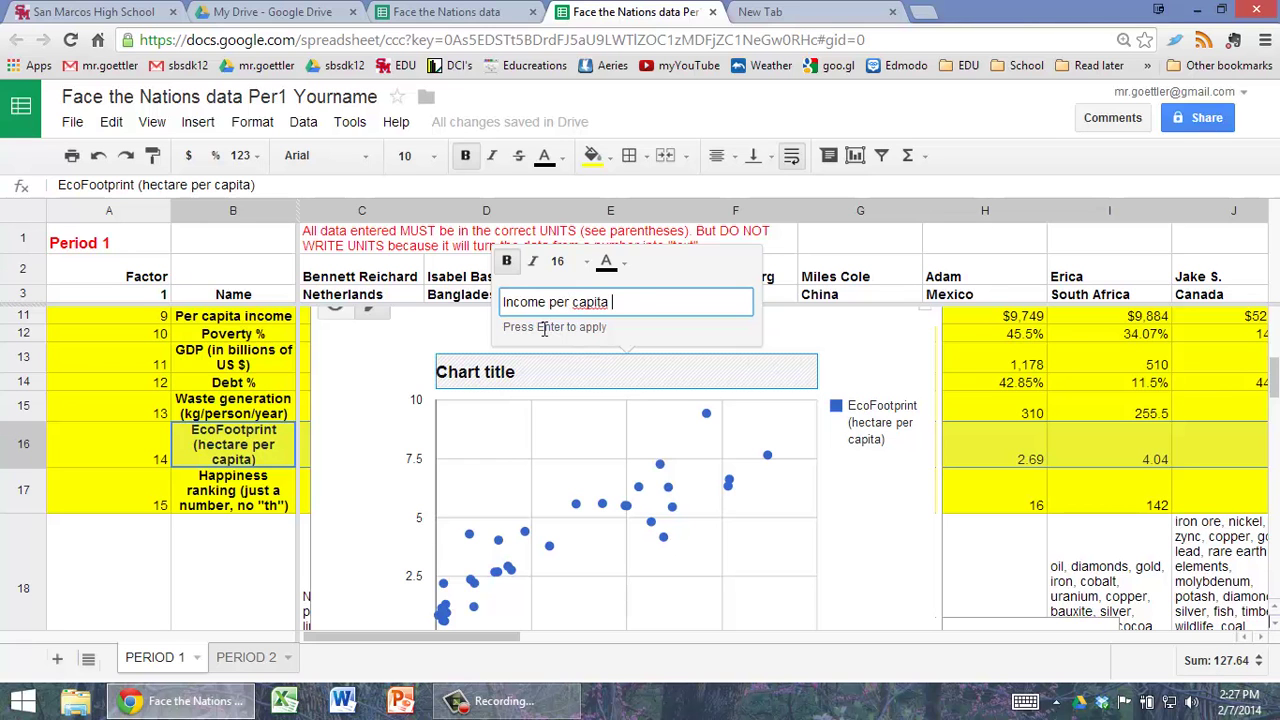
pyautogui.write('vs. Ecological Footr')
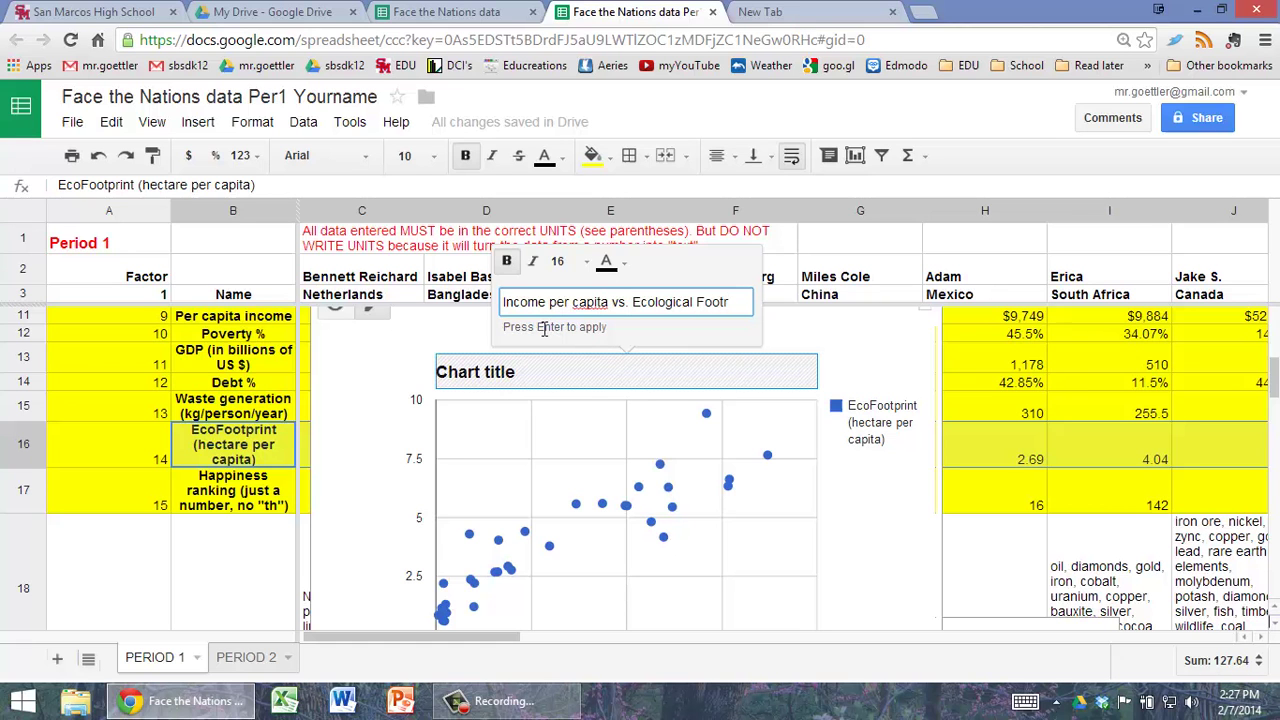
pyautogui.press('BackSpace')
pyautogui.write('print ')
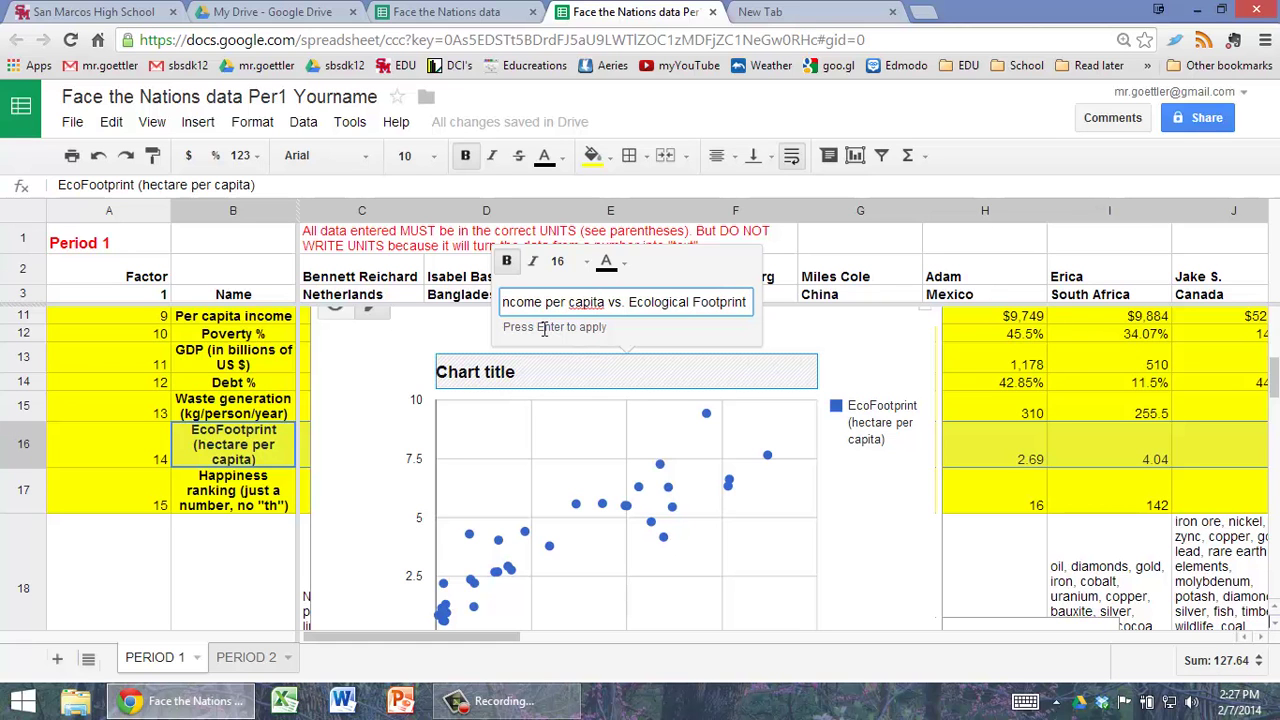
pyautogui.write('for various cou')
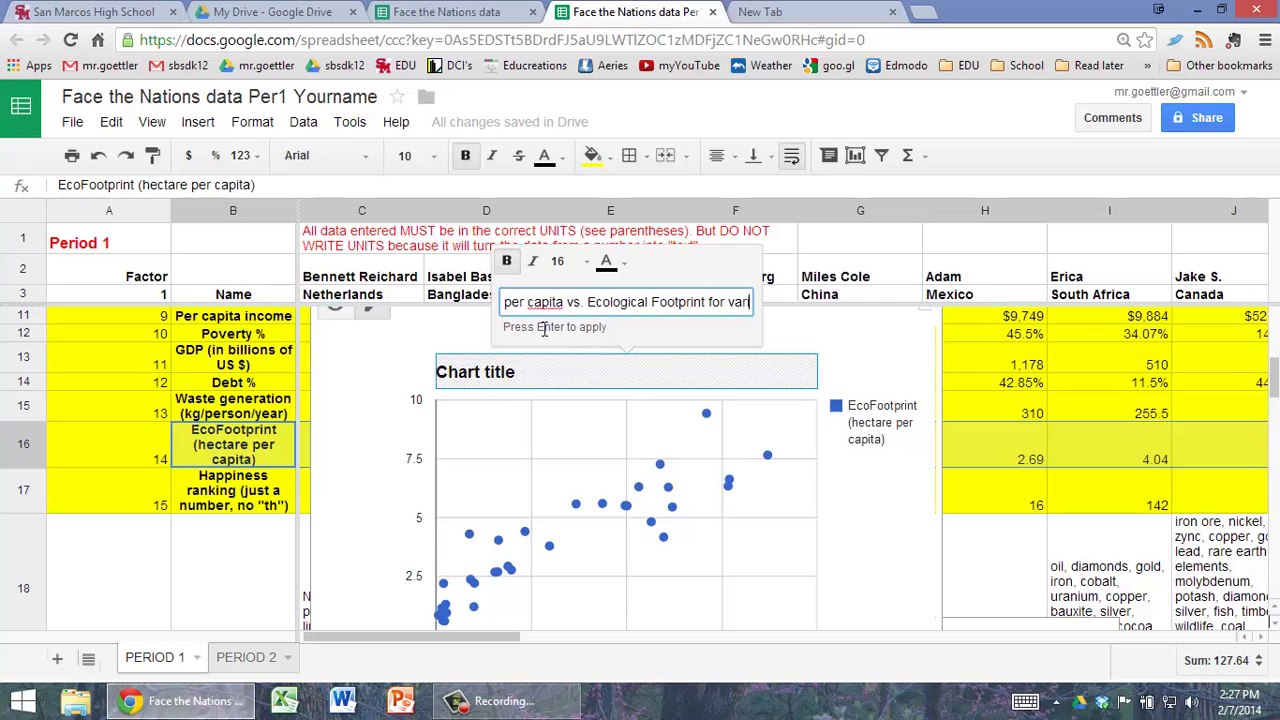
pyautogui.press('BackSpace')
pyautogui.press('BackSpace')
pyautogui.press('BackSpace')
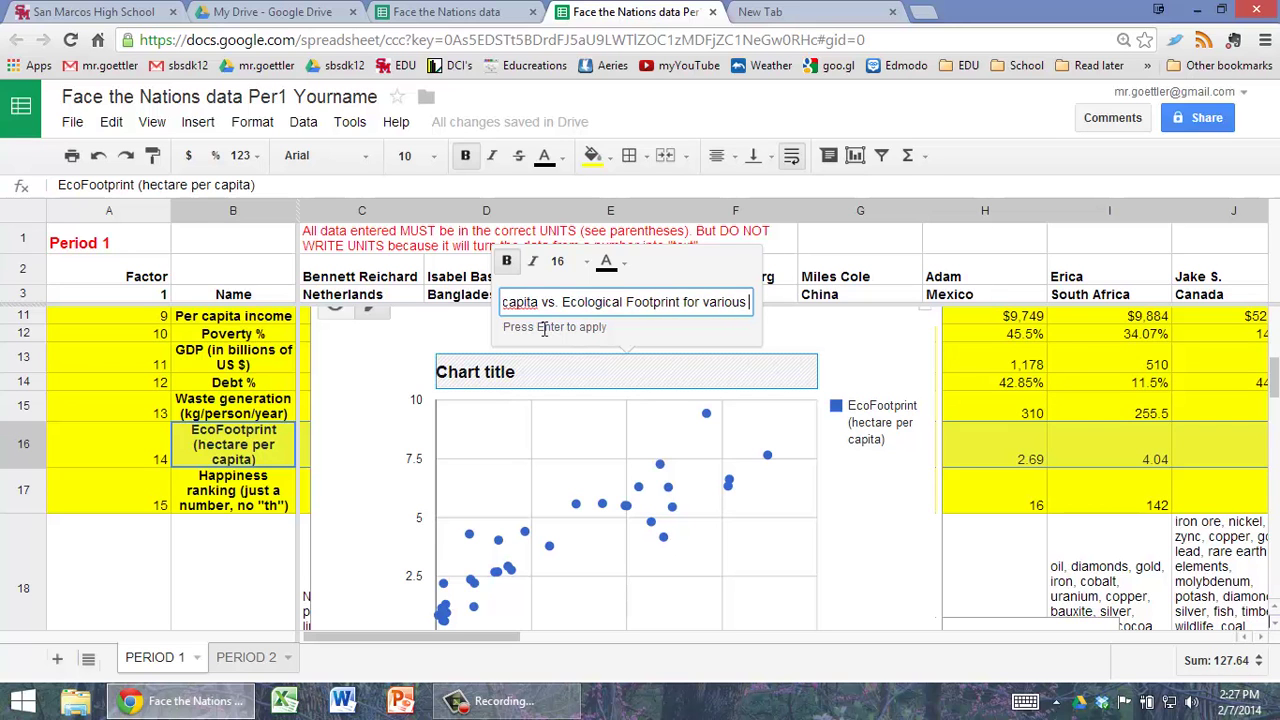
pyautogui.write('nations')
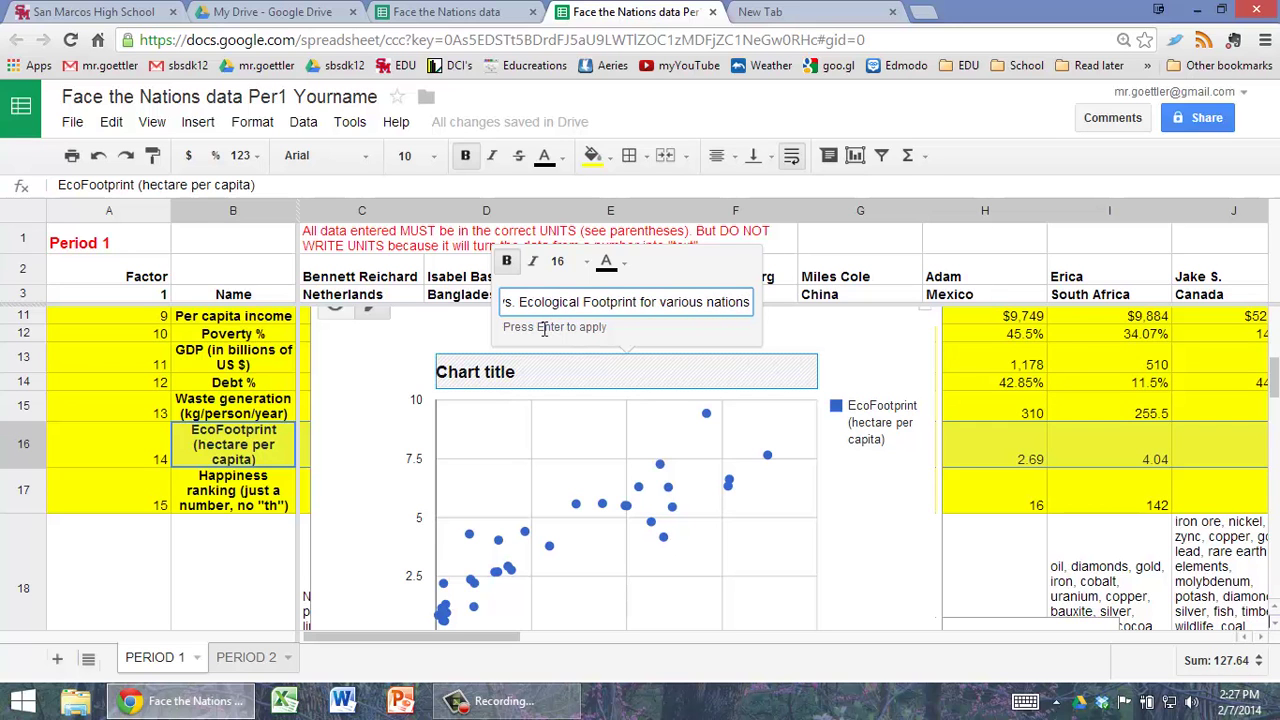
pyautogui.press('Return')
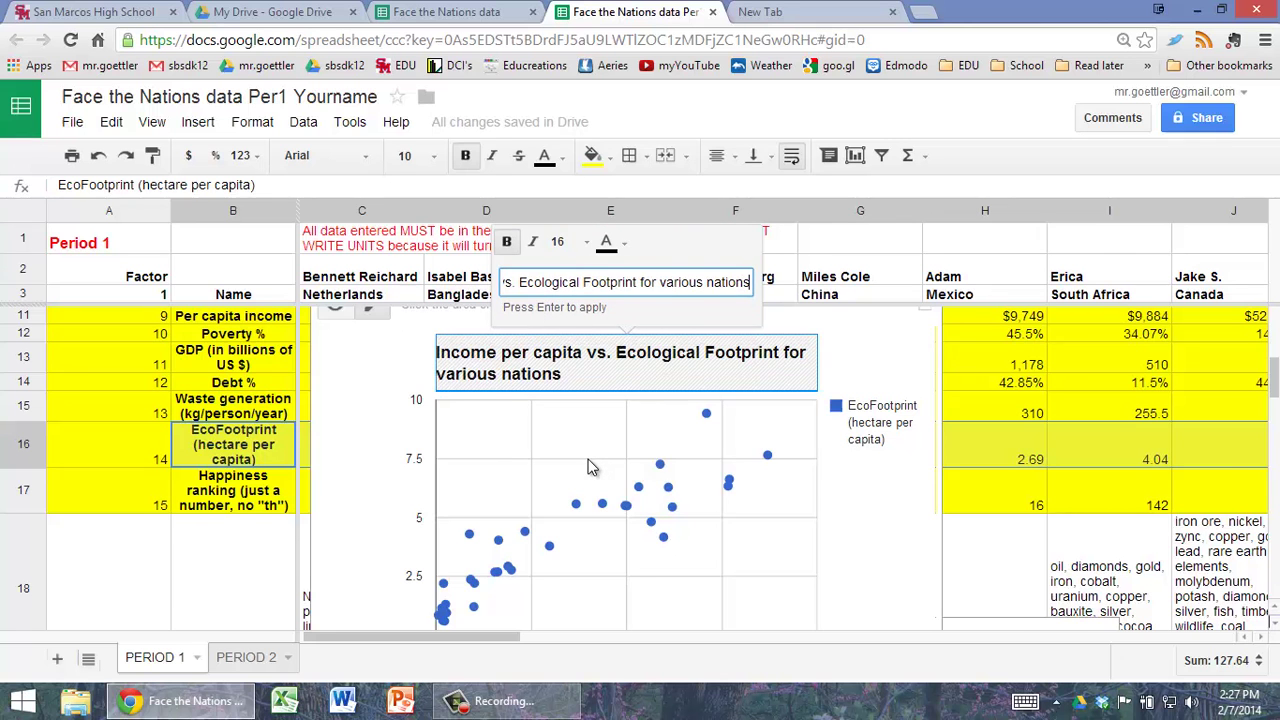
# Set the chart's horizontal axis title to "Income per capita (US dollars)" in the advanced chart editor and update the chart
pyautogui.scroll(-1, 590, 470)
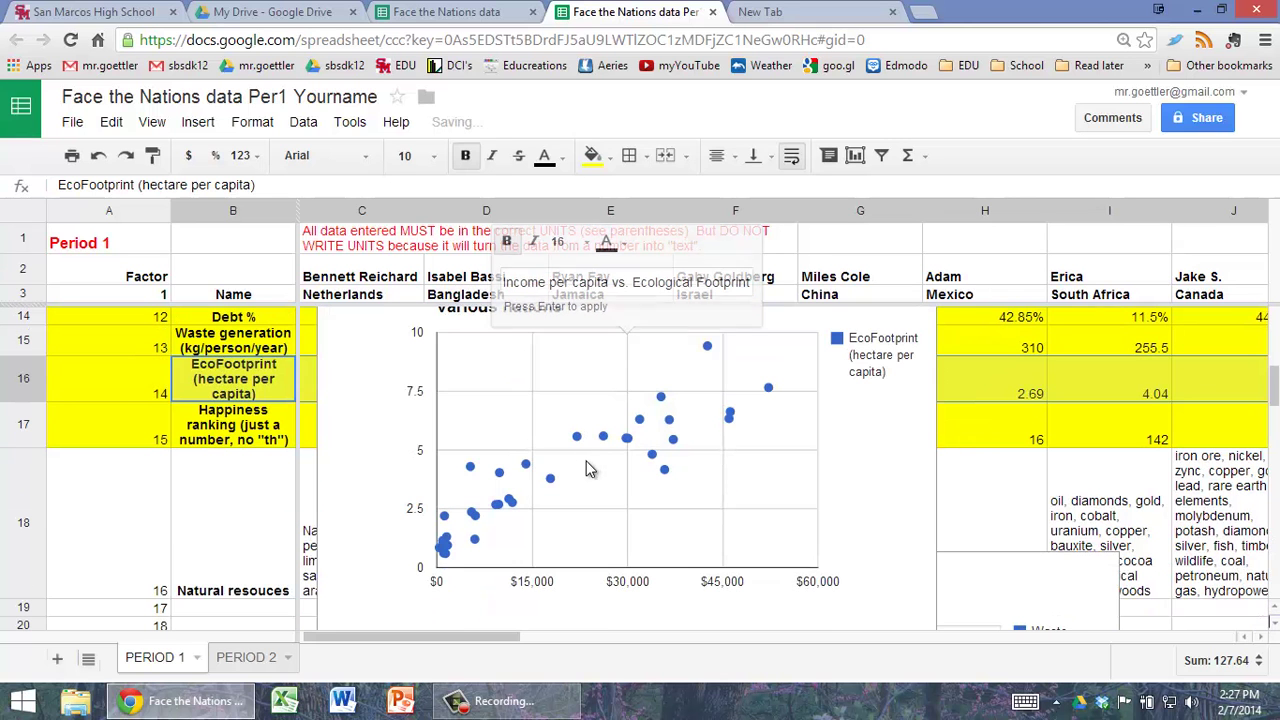
pyautogui.click(629, 591)
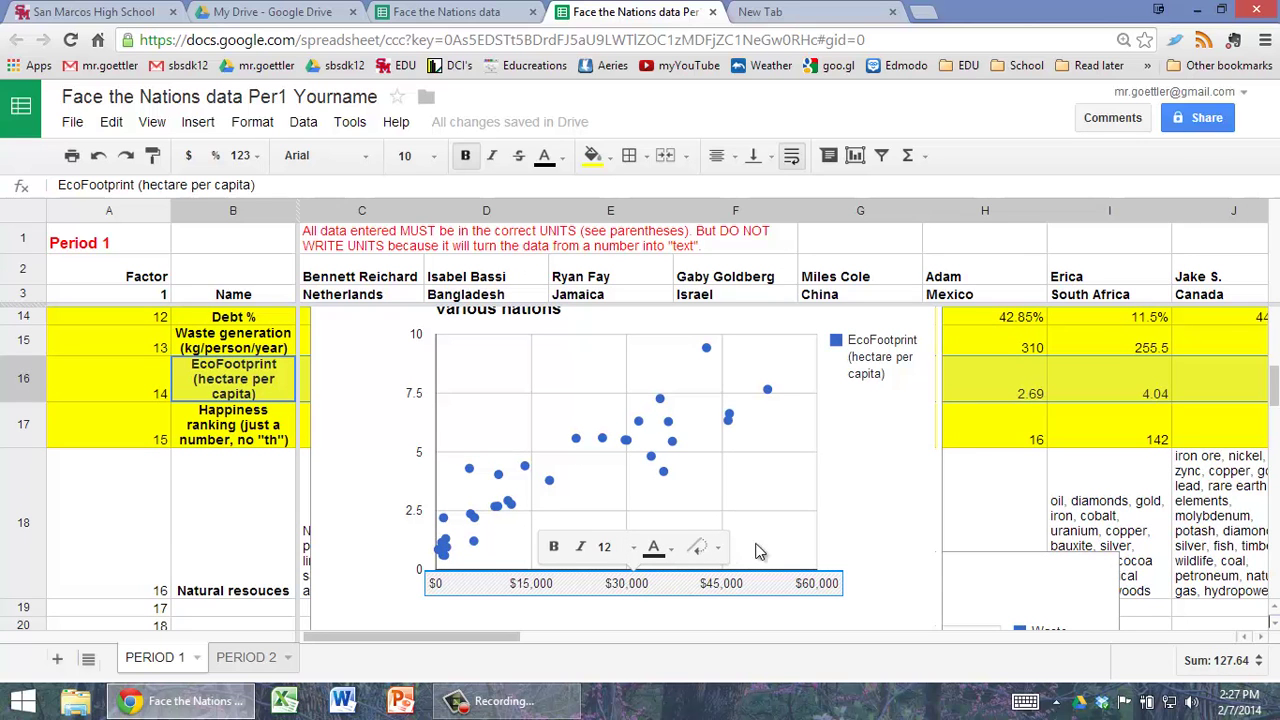
pyautogui.click(919, 315)
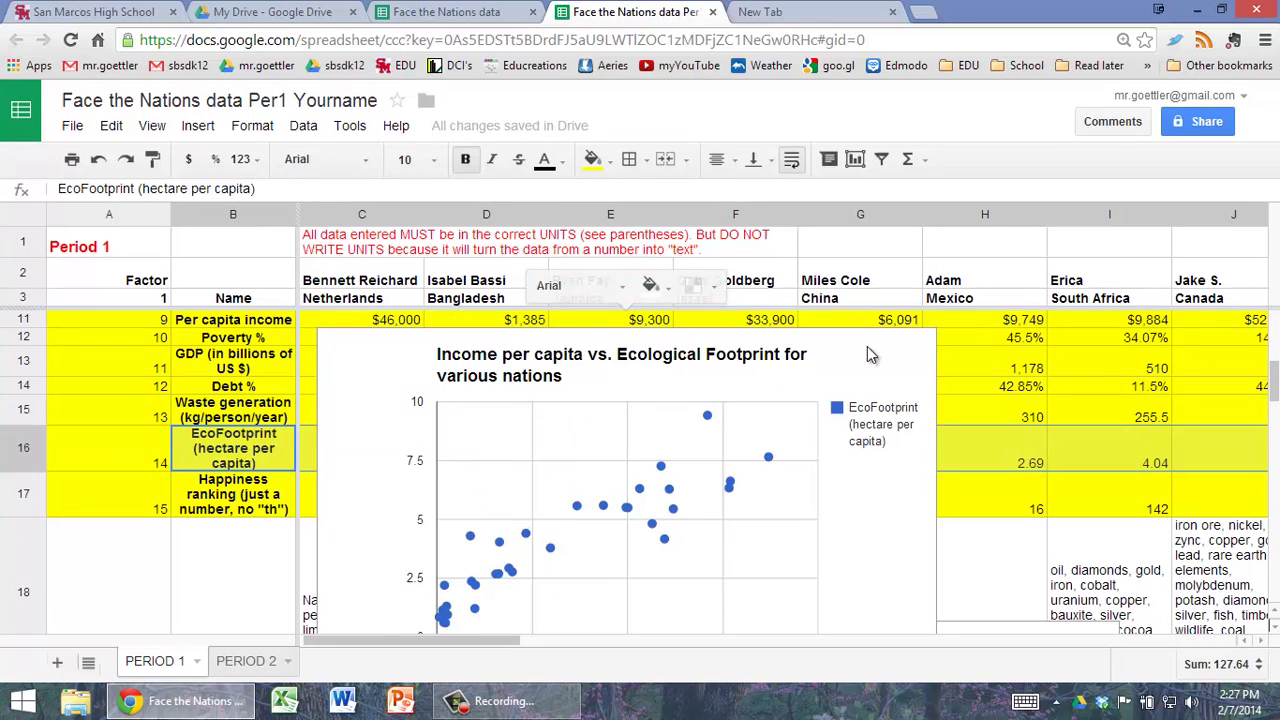
pyautogui.scroll(1, 922, 350)
pyautogui.click(926, 320)
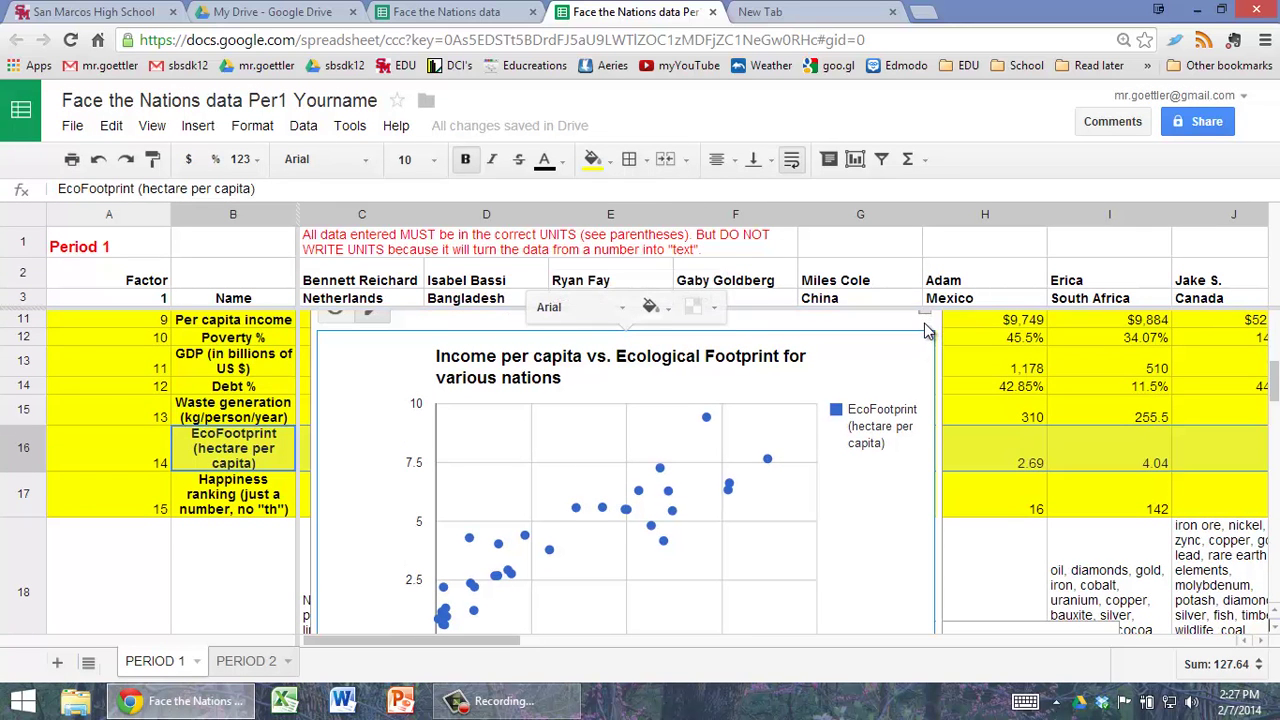
pyautogui.click(925, 317)
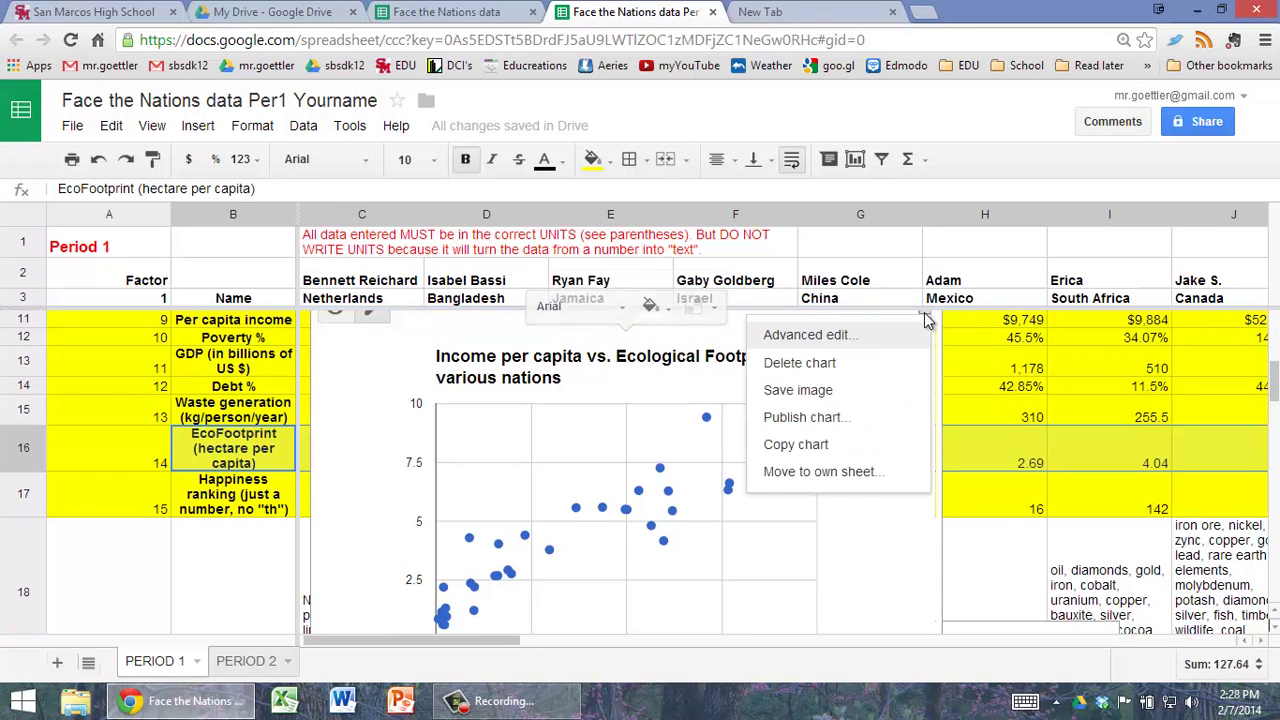
pyautogui.click(810, 336)
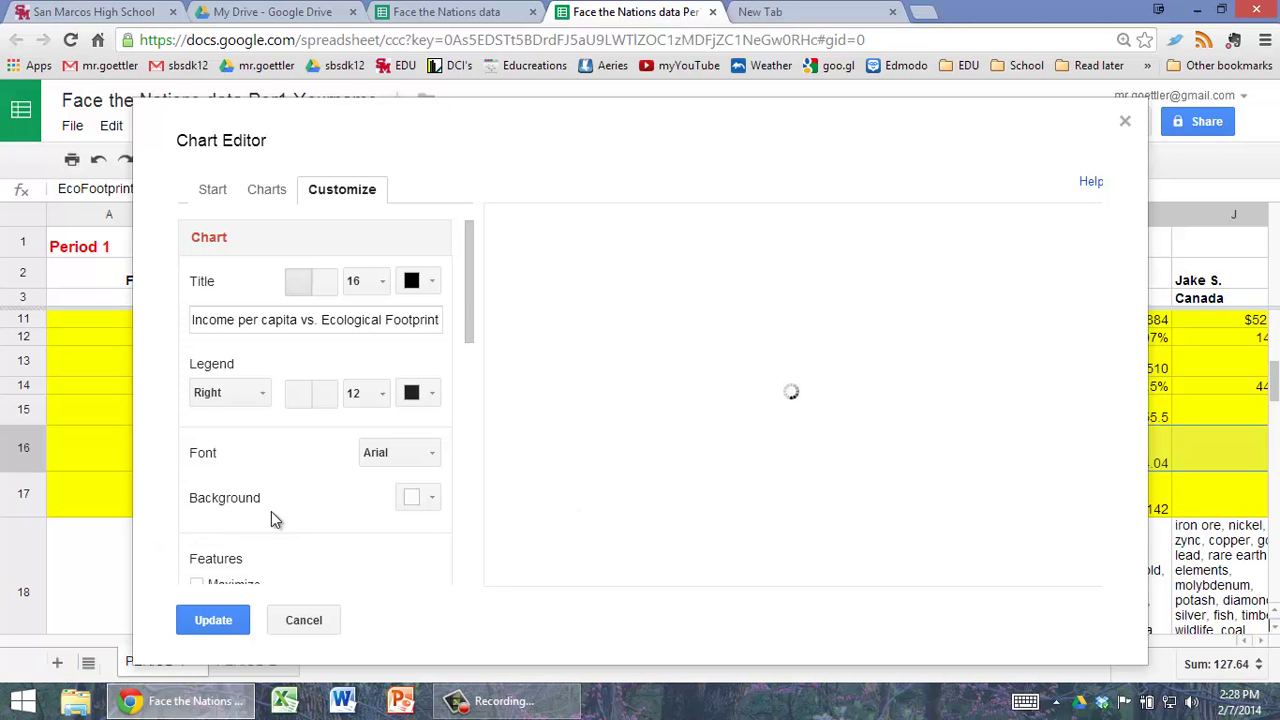
pyautogui.scroll(-3, 431, 515)
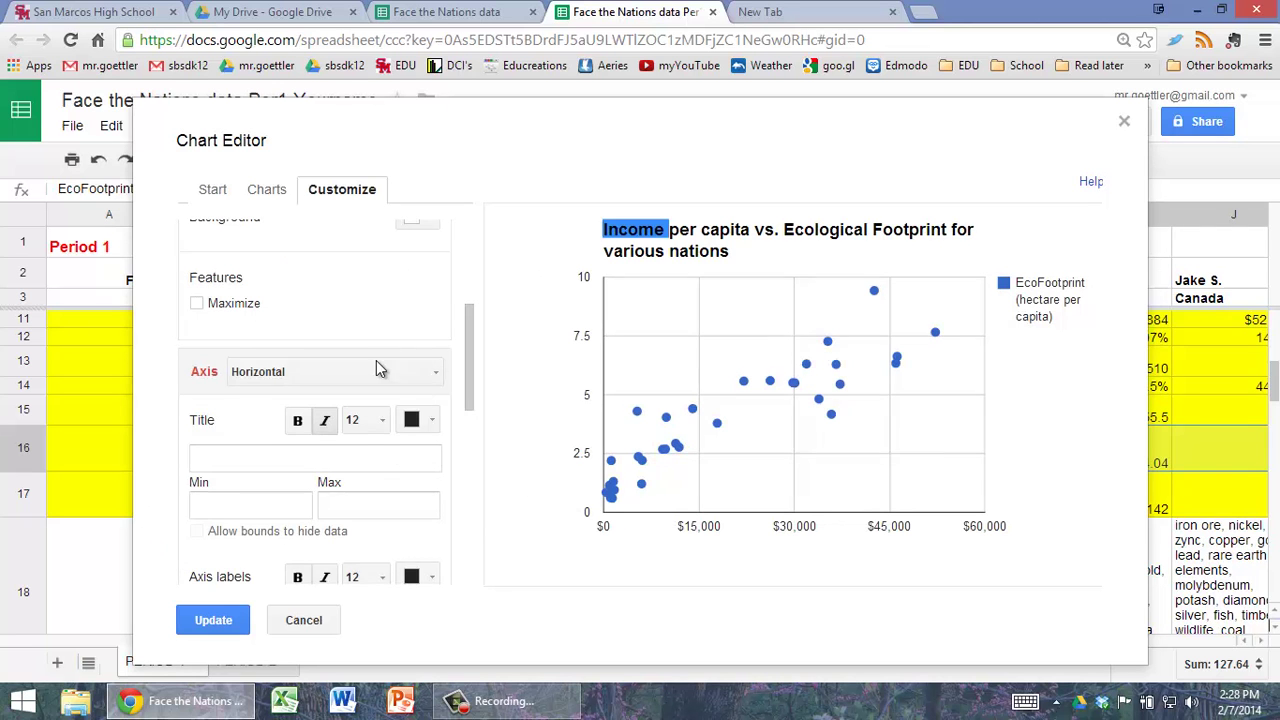
pyautogui.click(234, 455)
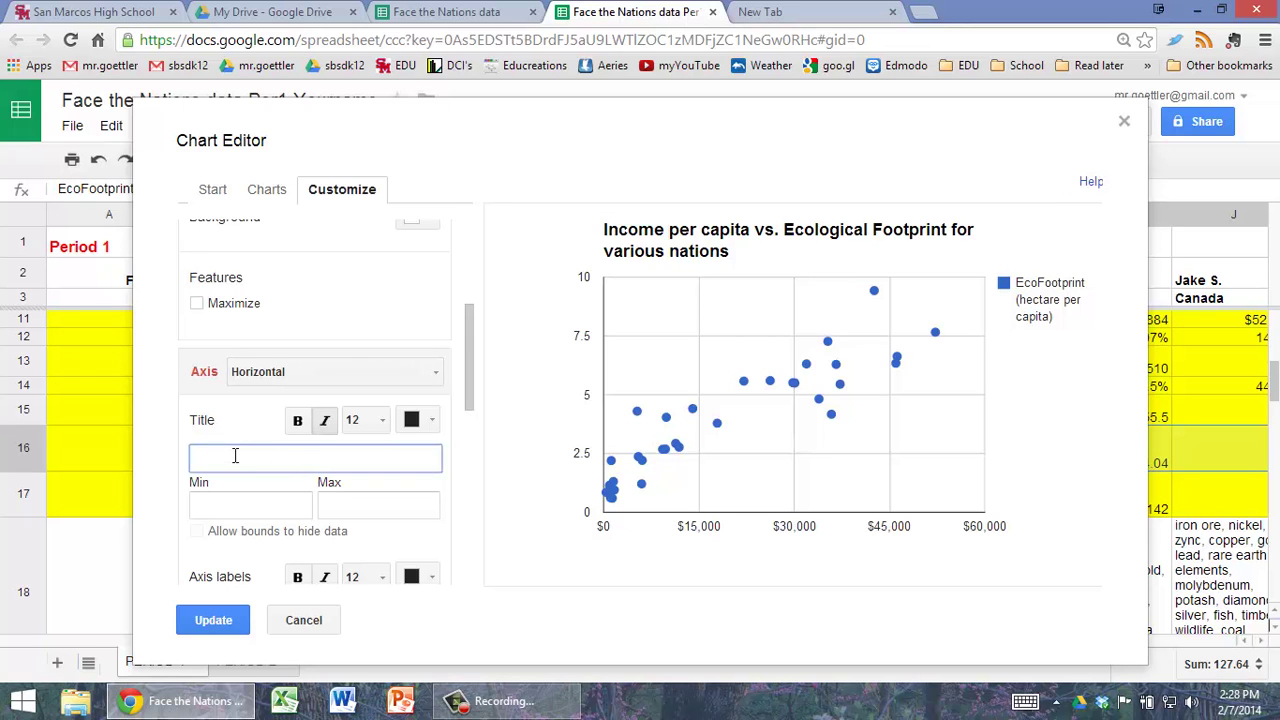
pyautogui.write('Income per capita (US dollars')
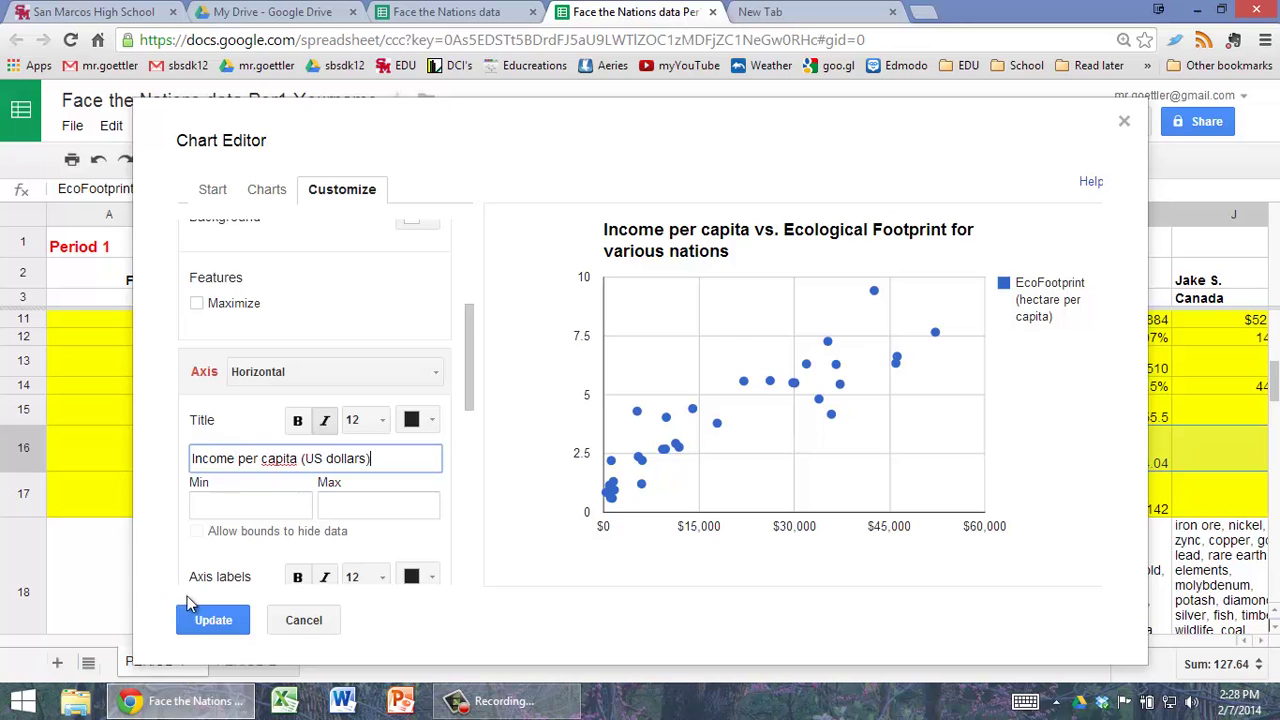
pyautogui.click(211, 617)
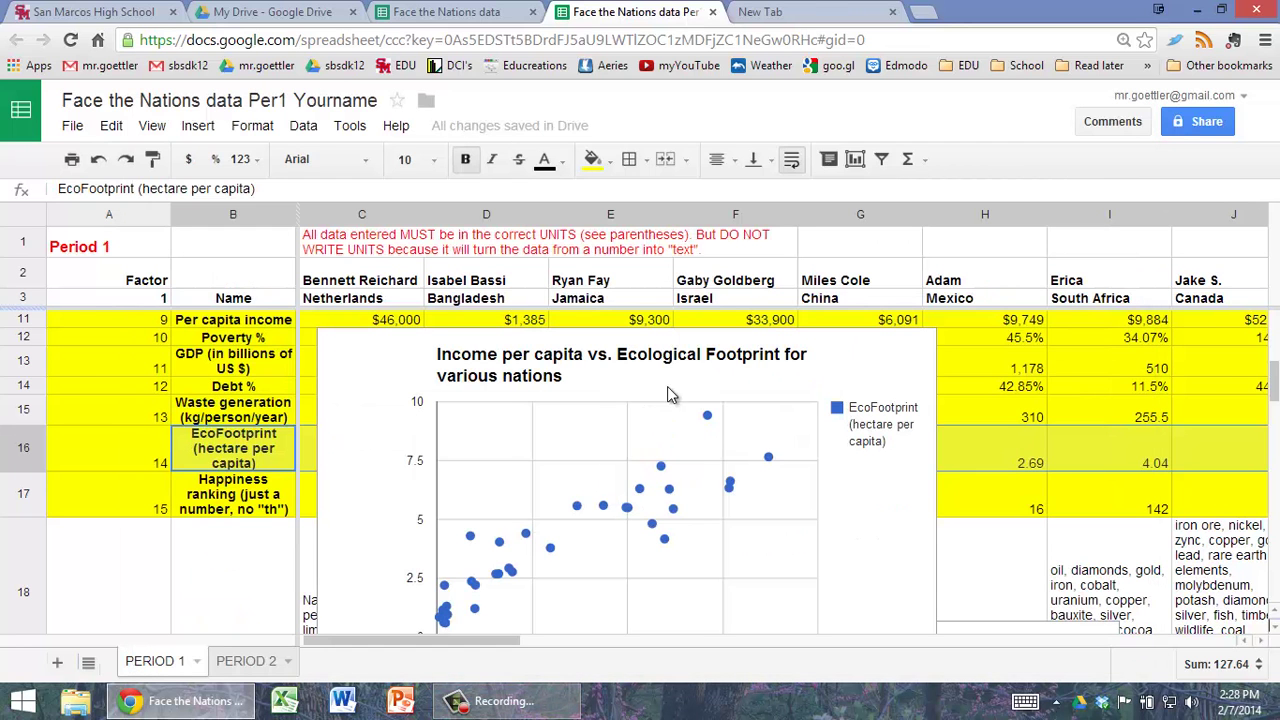
# Set the chart's left vertical axis title to "Ecological Footprint (hectares)" and update the chart
pyautogui.click(926, 347)
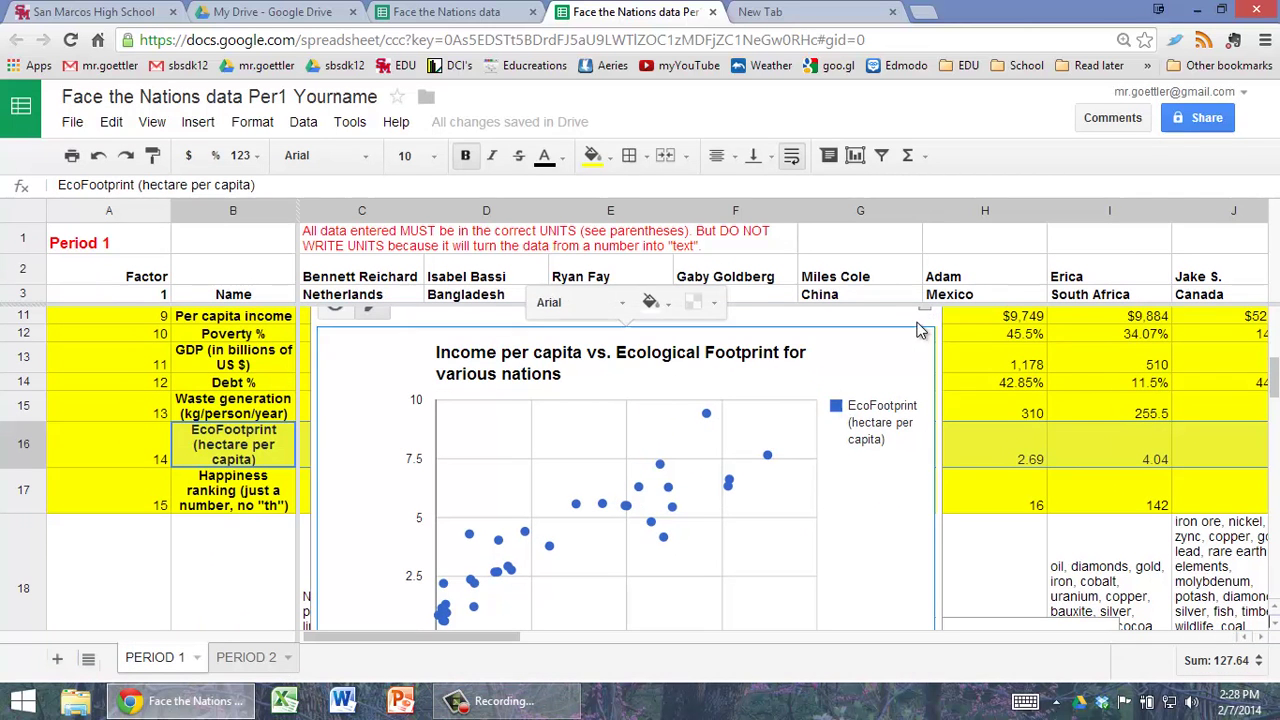
pyautogui.click(924, 316)
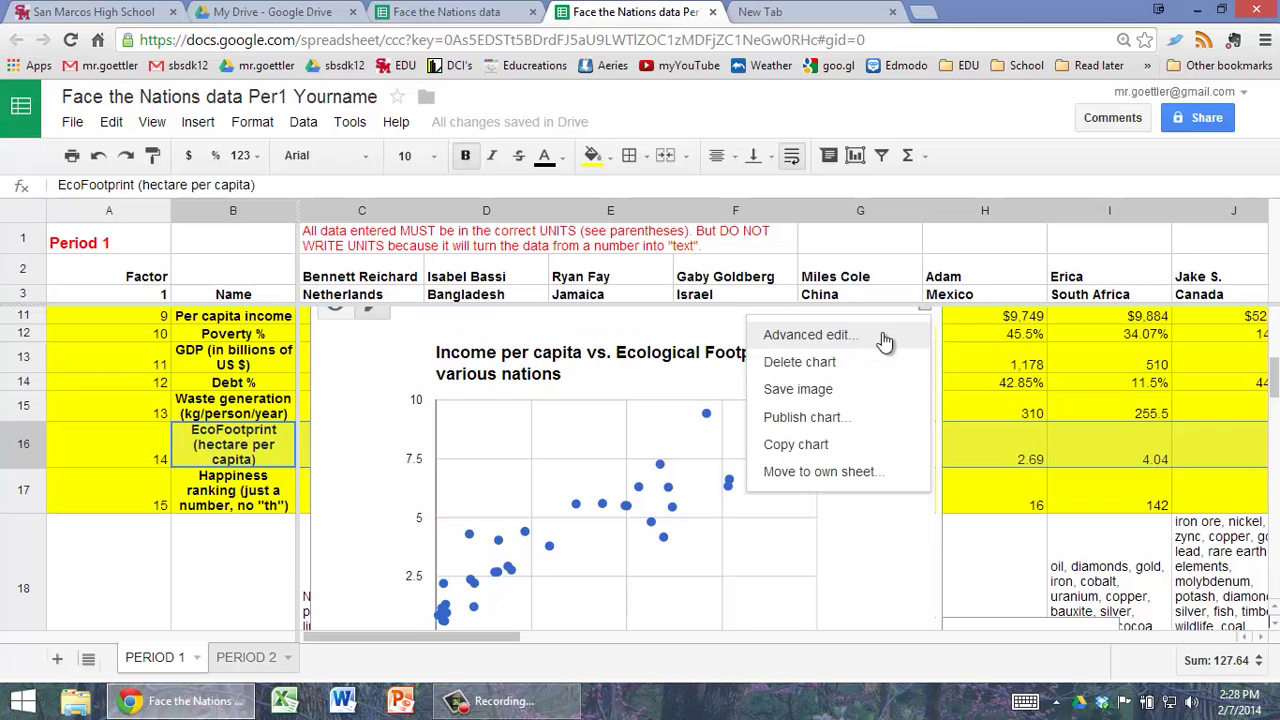
pyautogui.click(806, 338)
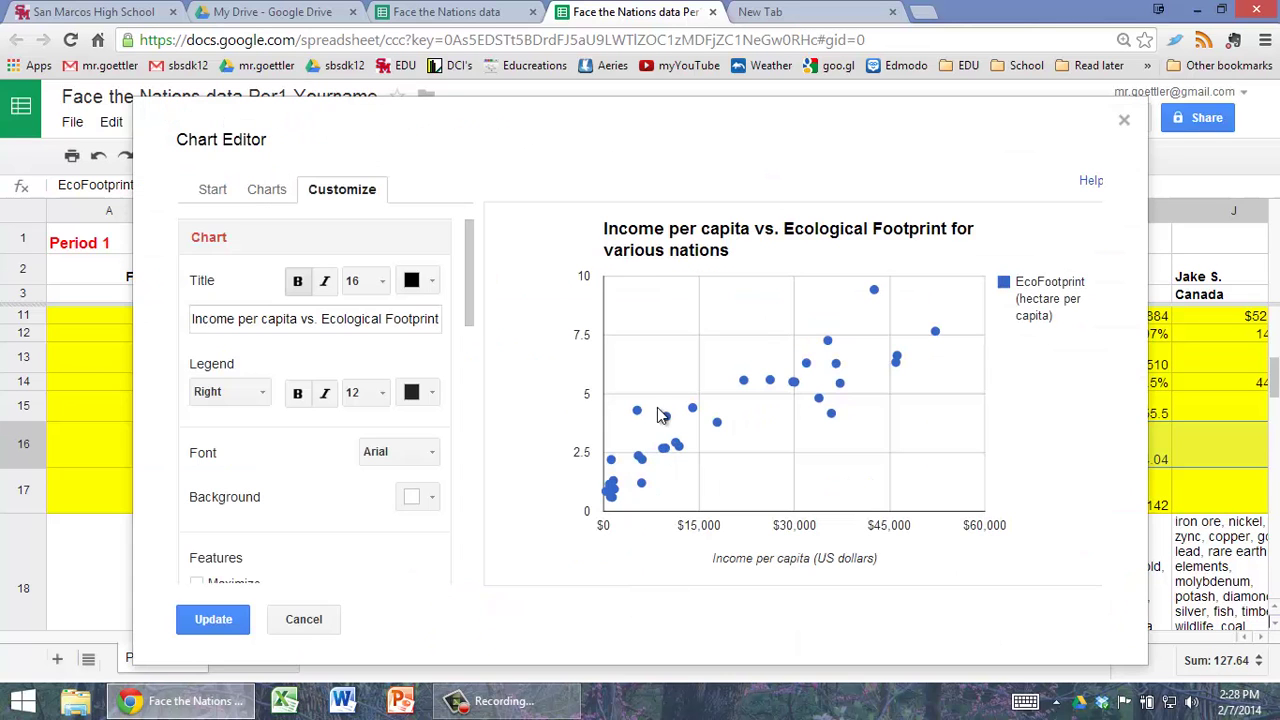
pyautogui.moveTo(464, 293); pyautogui.dragTo(465, 372)
pyautogui.click(433, 391)
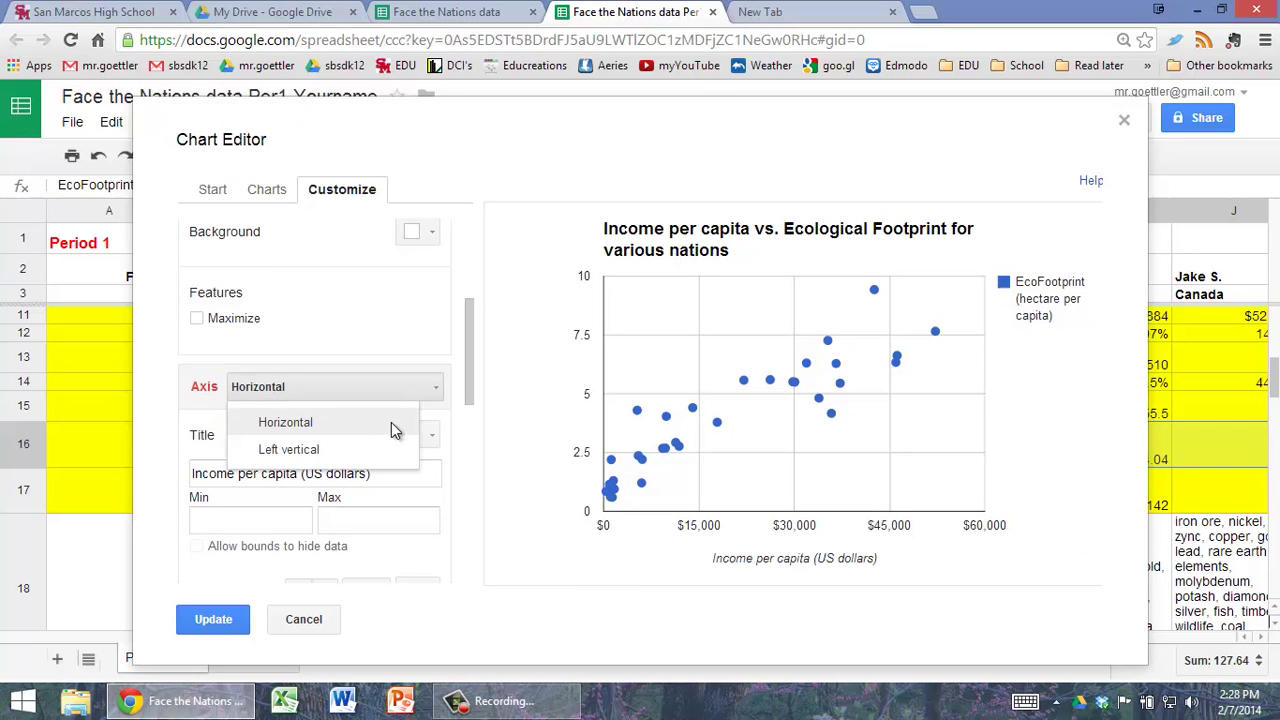
pyautogui.click(376, 449)
pyautogui.click(277, 472)
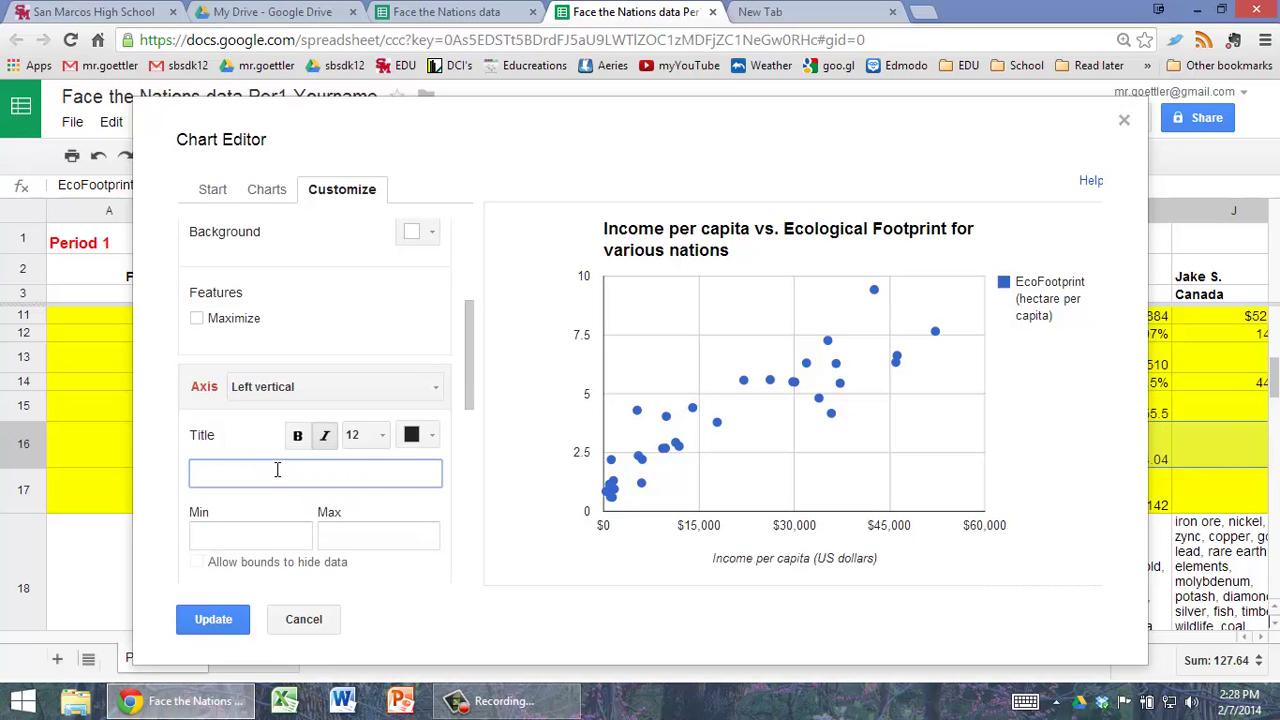
pyautogui.write('Ecological Footprint (hectares)')
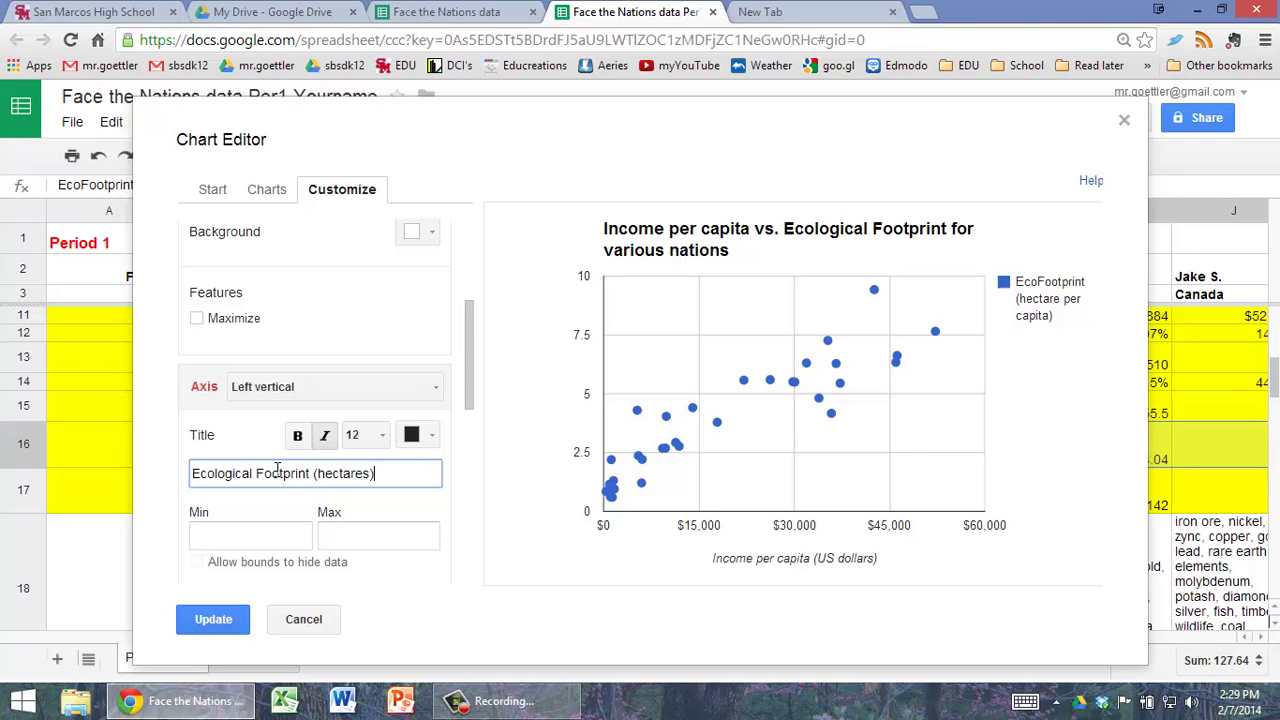
pyautogui.click(205, 618)
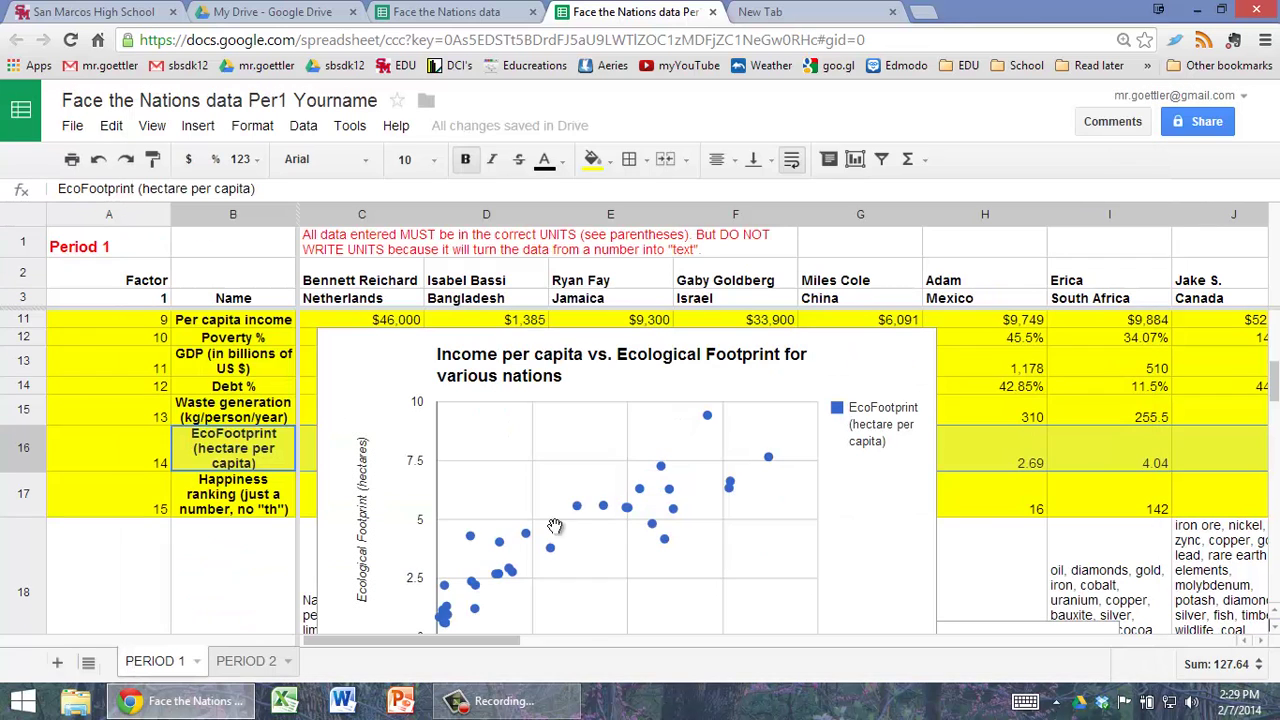
# Copy the finished scatter chart to the clipboard
pyautogui.scroll(-1, 540, 513)
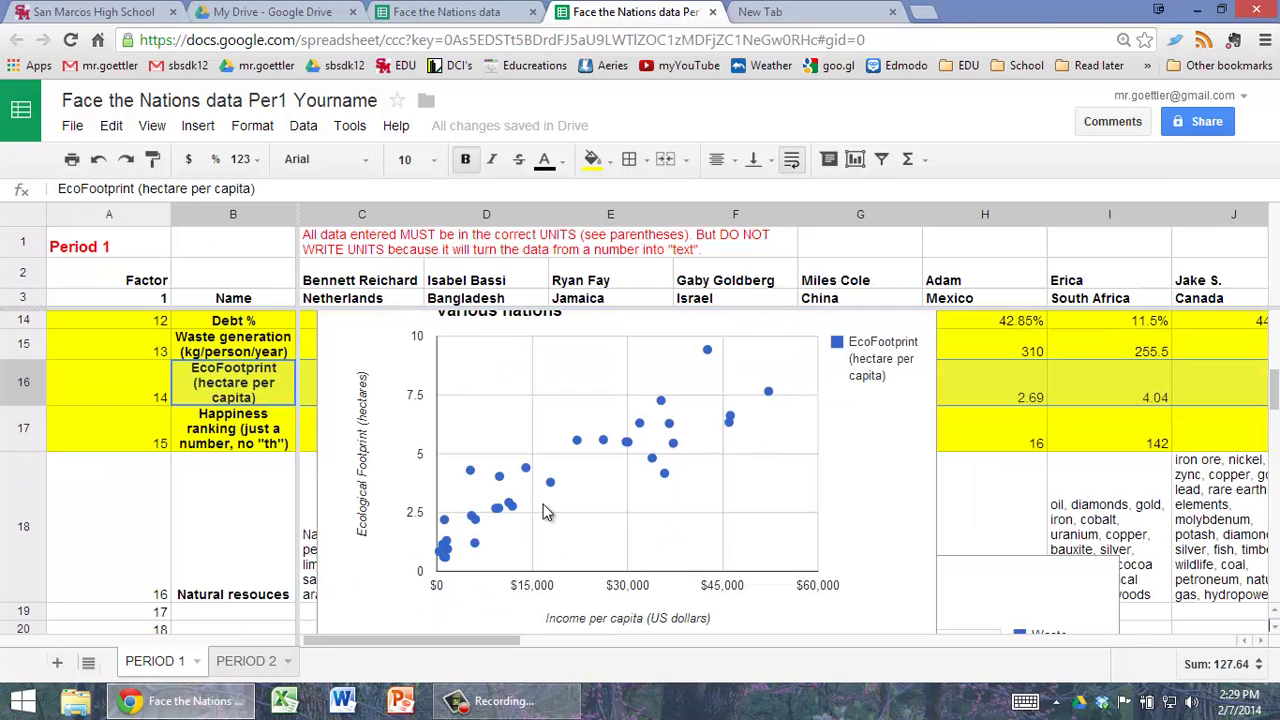
pyautogui.scroll(1, 546, 512)
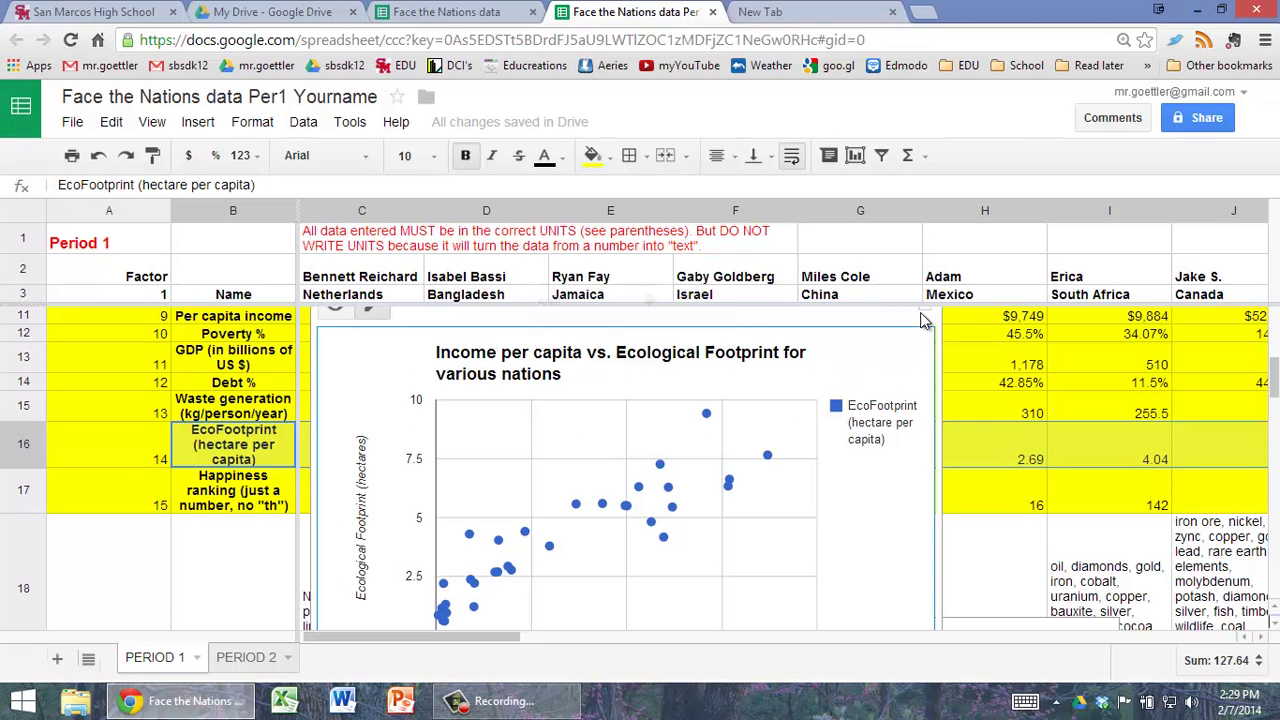
pyautogui.click(925, 318)
pyautogui.click(925, 316)
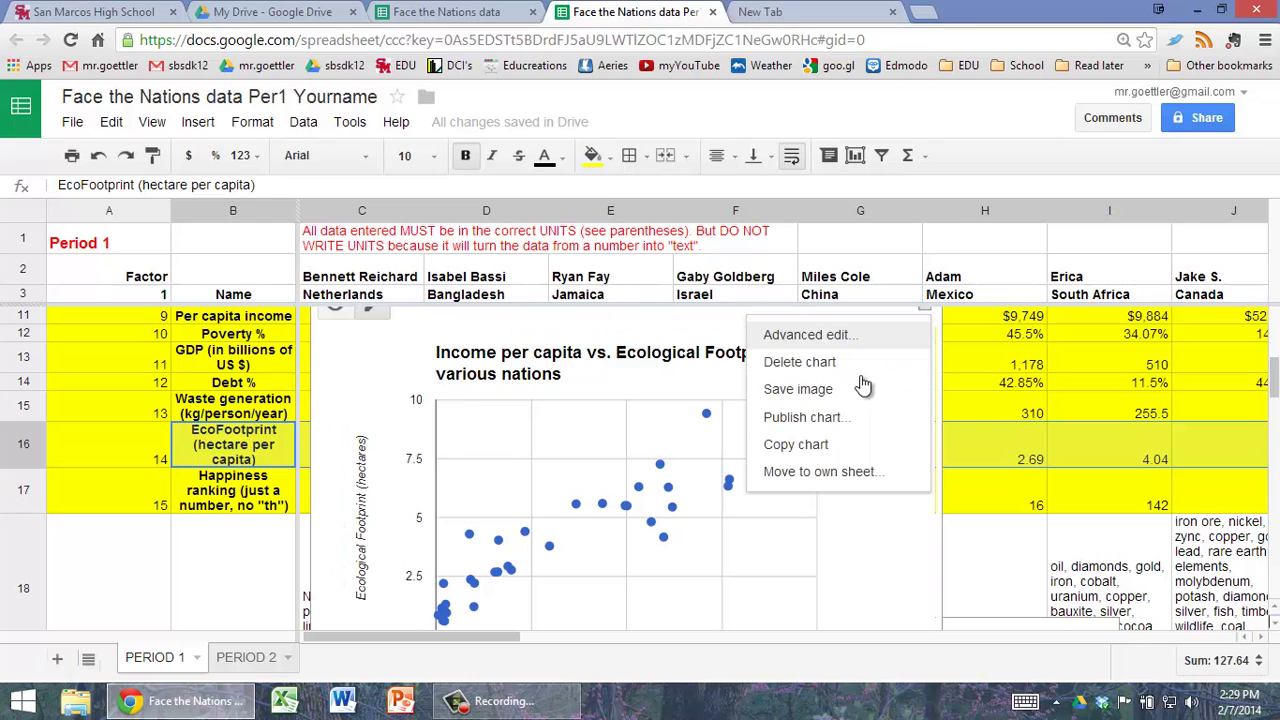
pyautogui.click(796, 444)
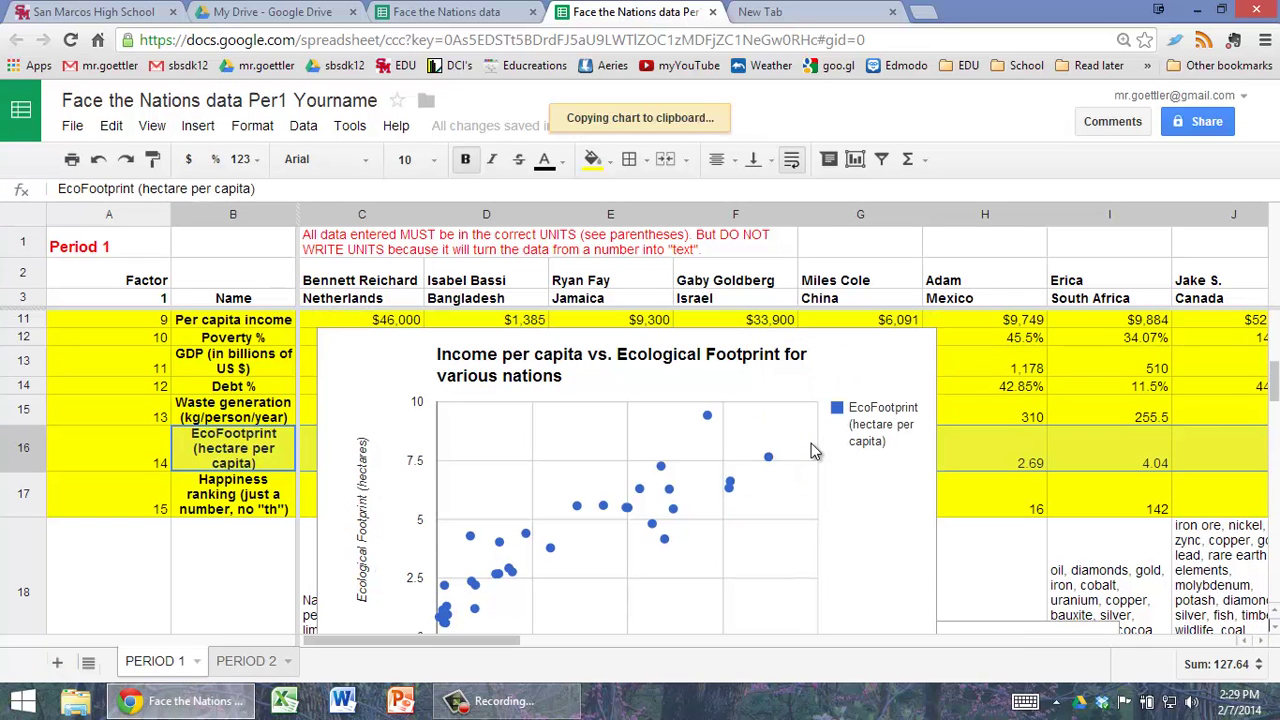
# Open the "Face the Nations - Investigation #1" document from the San Marcos High School page and go to its Data section
pyautogui.click(100, 14)
pyautogui.scroll(-5, 405, 538)
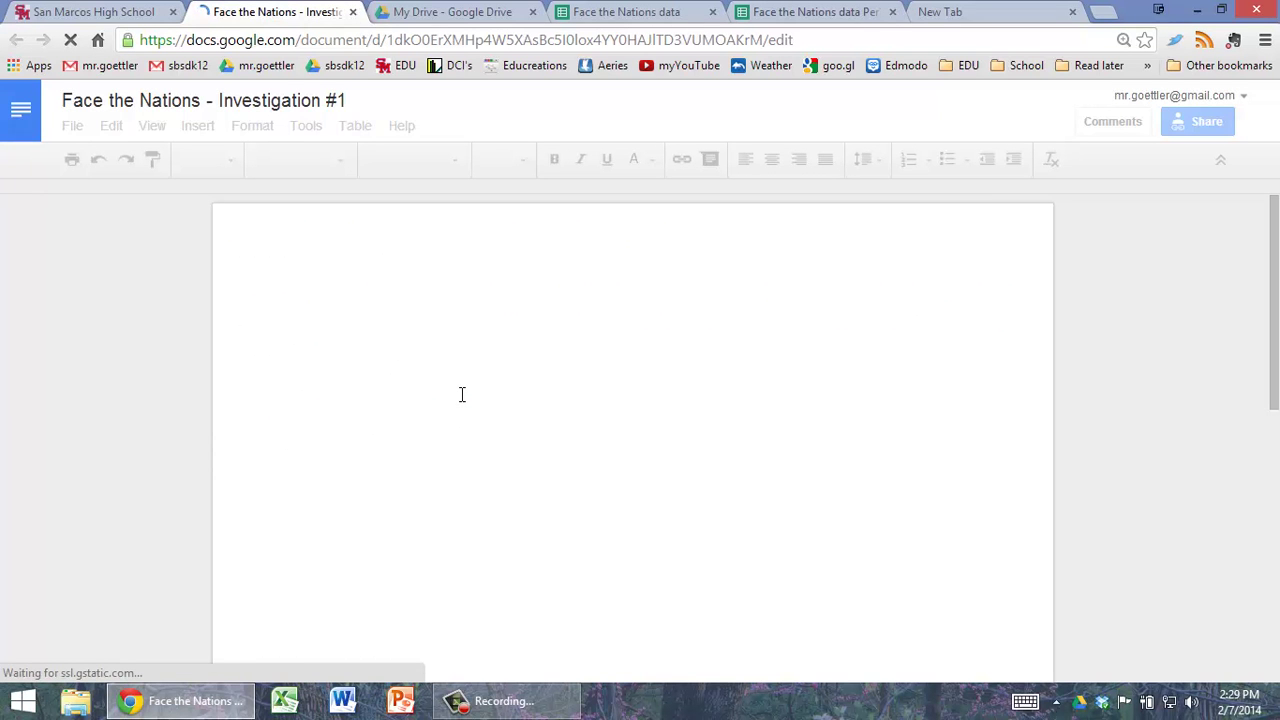
pyautogui.scroll(-3, 437, 414)
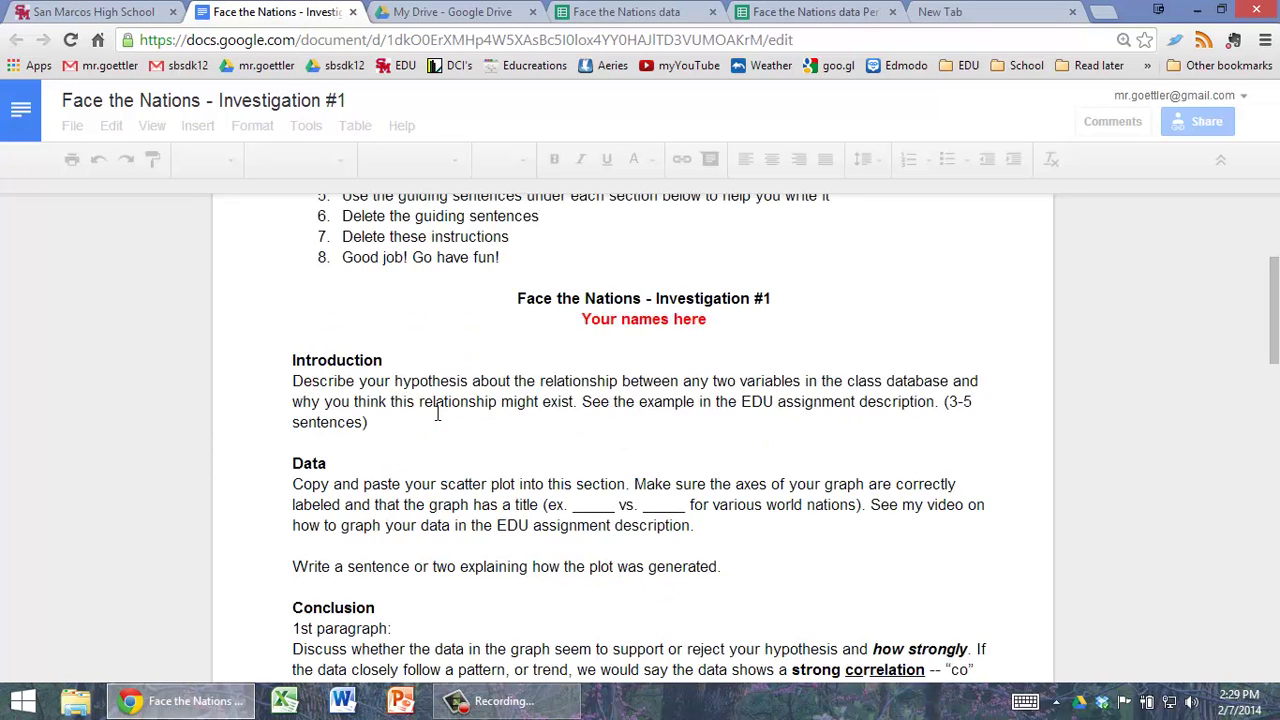
pyautogui.scroll(-2, 437, 414)
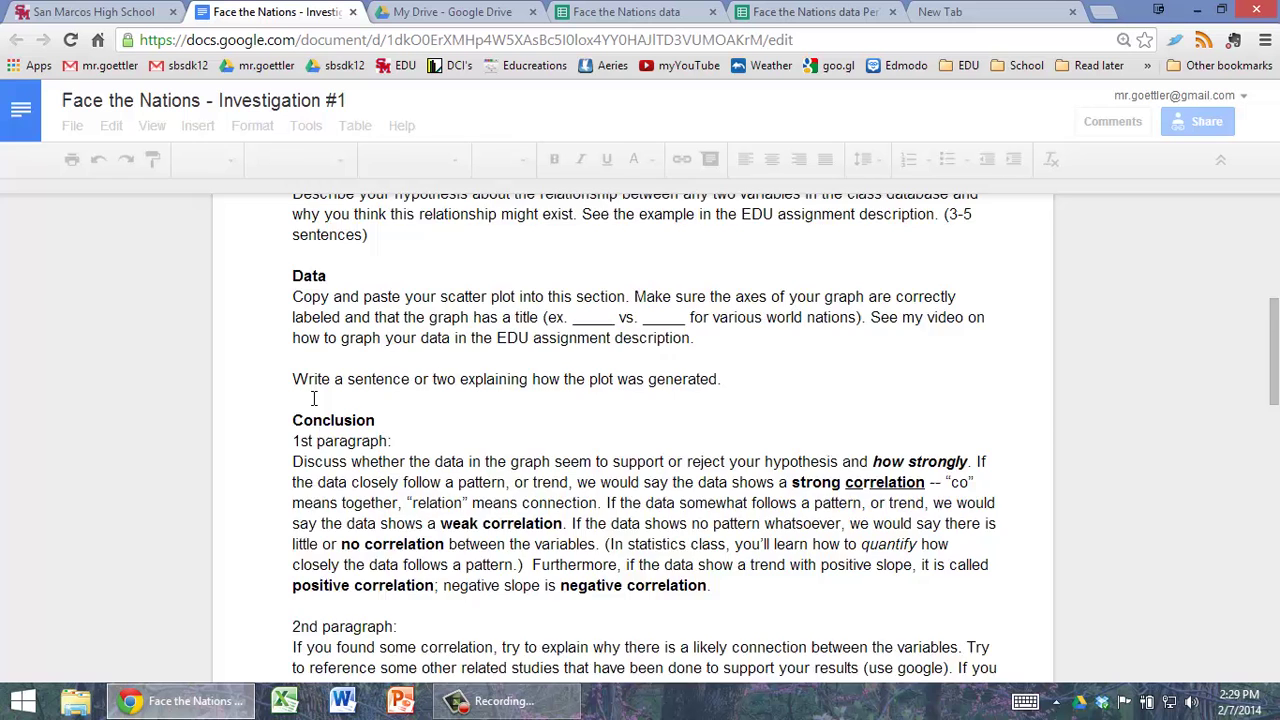
# Add blank lines below the Data section's scatter plot instructions and insert the copied "Income per capita vs. Ecological Footprint" chart there from the web clipboard
pyautogui.scroll(-1, 313, 398)
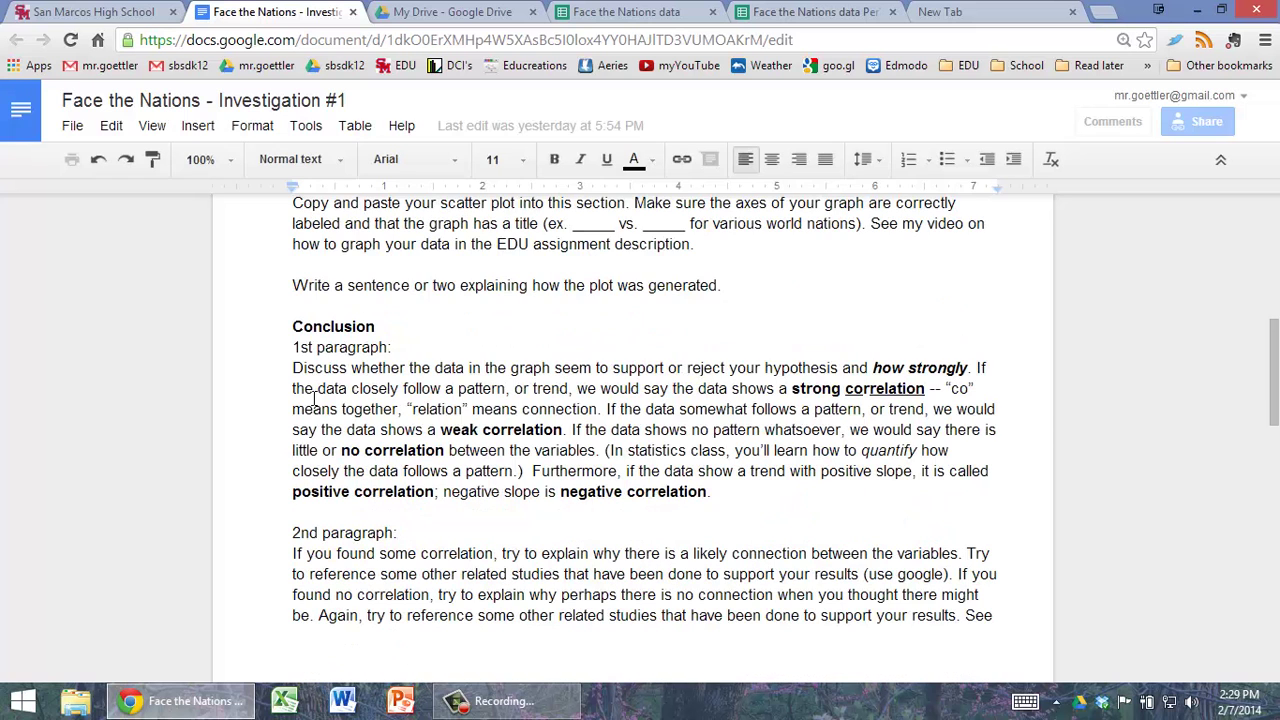
pyautogui.click(308, 264)
pyautogui.press('Return')
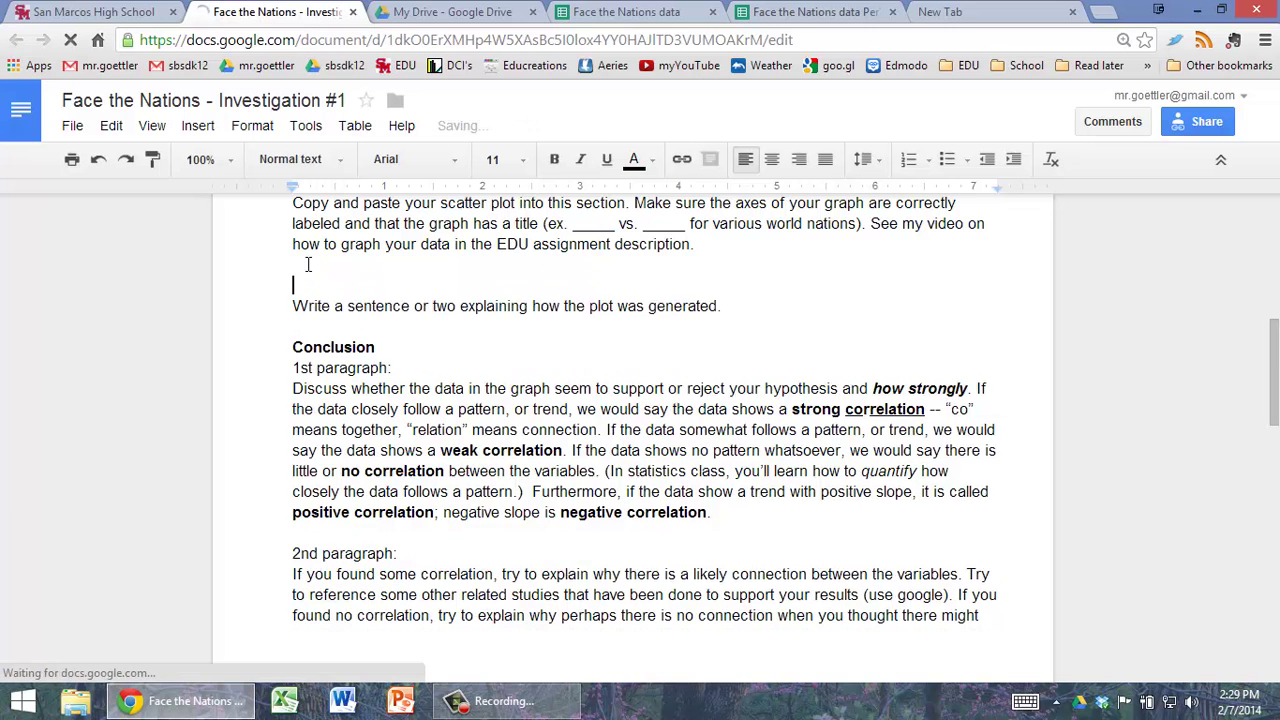
pyautogui.press('Return')
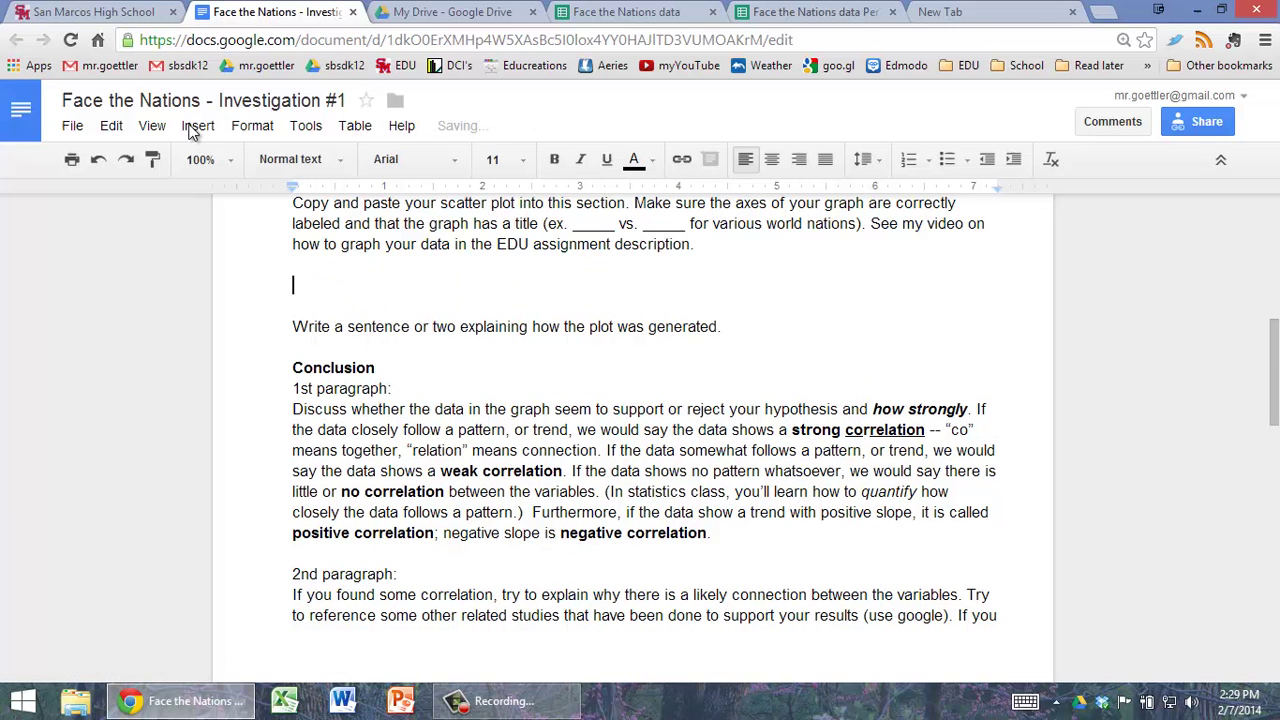
pyautogui.click(110, 126)
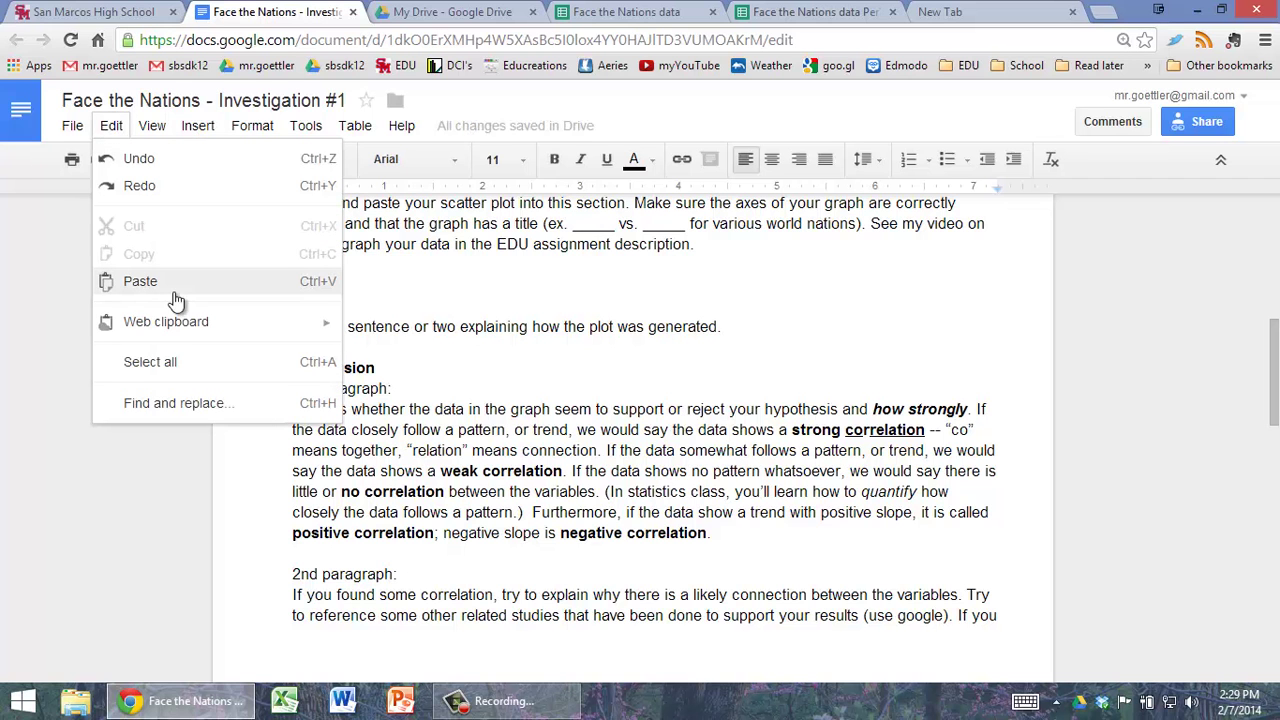
pyautogui.moveTo(177, 330)
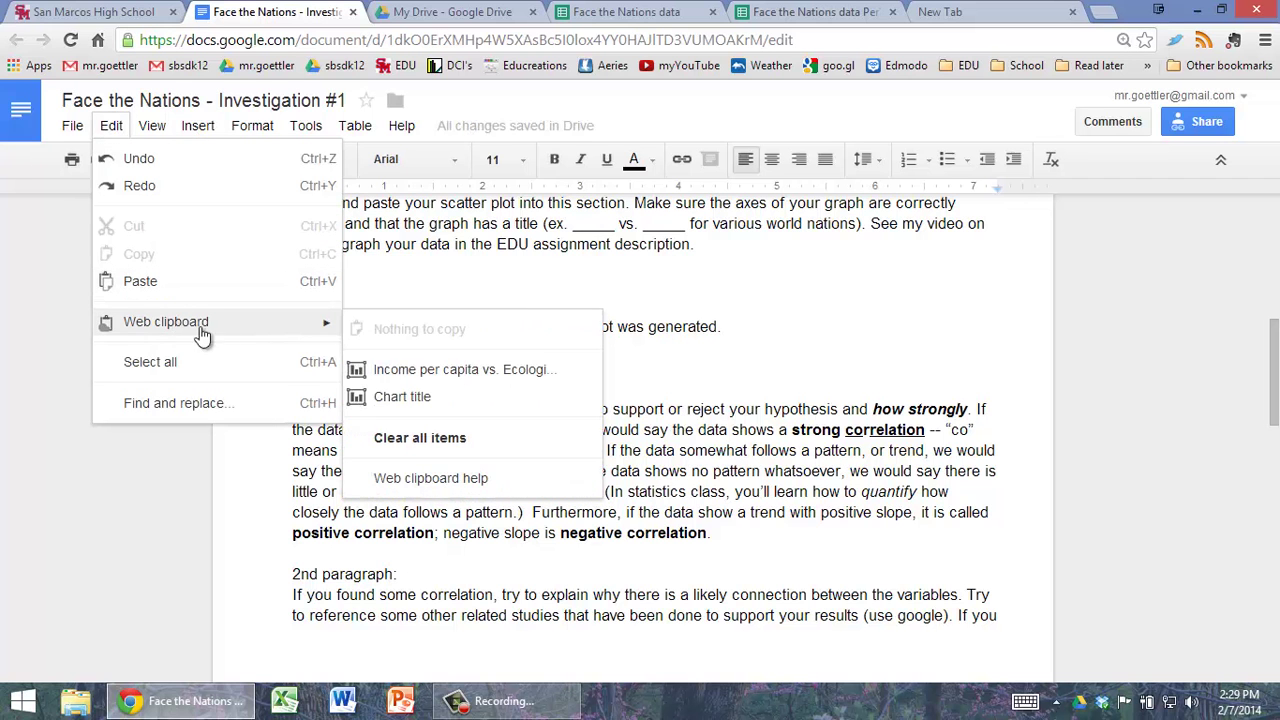
pyautogui.click(438, 370)
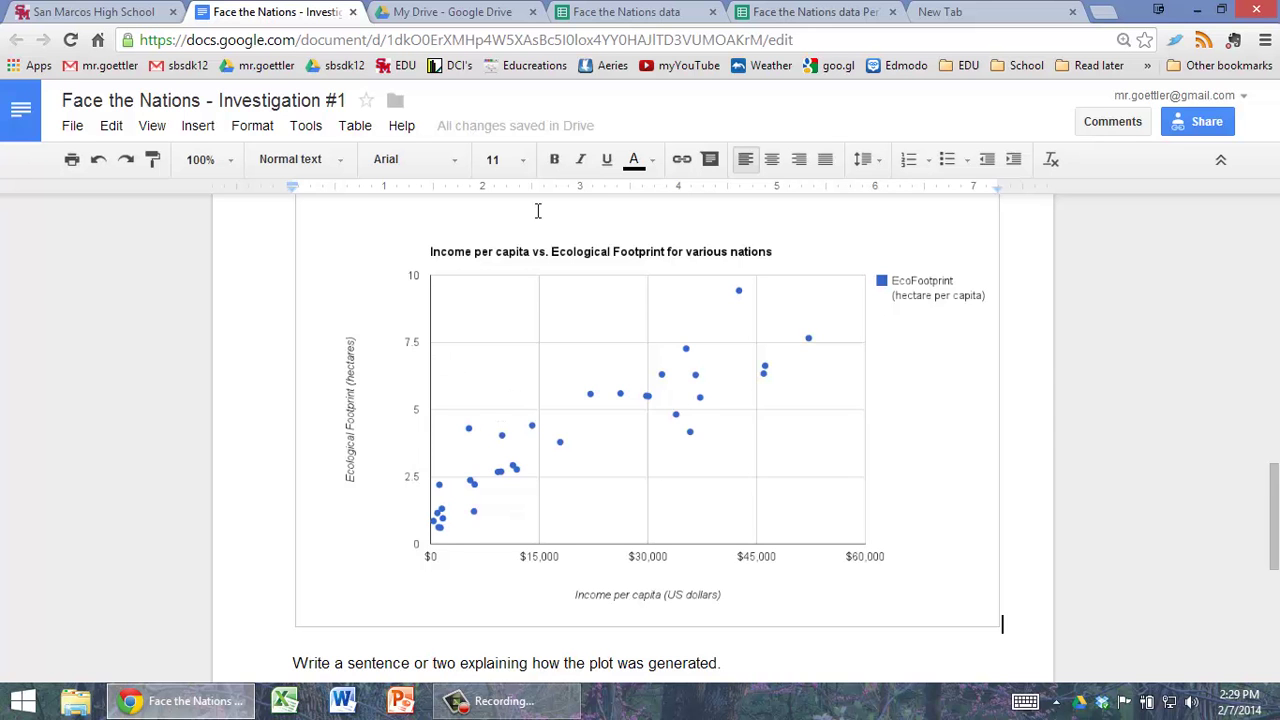
# Return to the "Face the Nations data Per1 Yourname" spreadsheet and examine the scatter chart down to its horizontal axis title
pyautogui.click(790, 14)
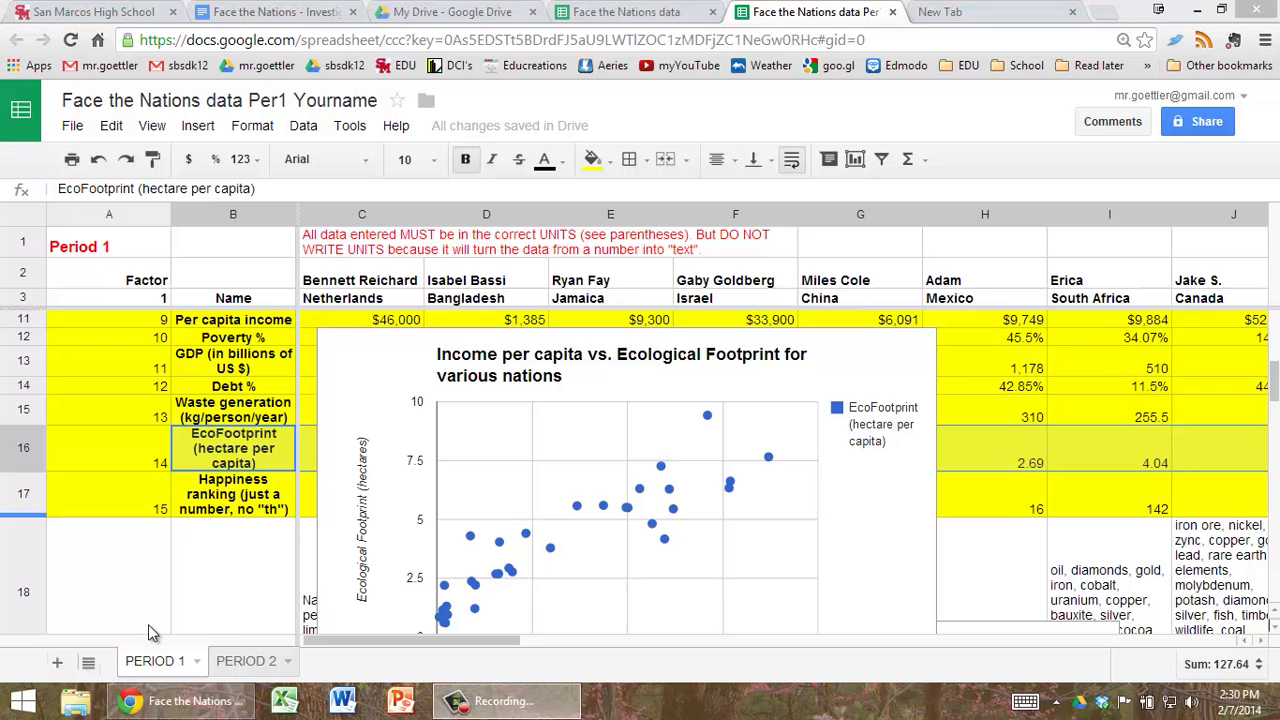
pyautogui.scroll(-1, 155, 632)
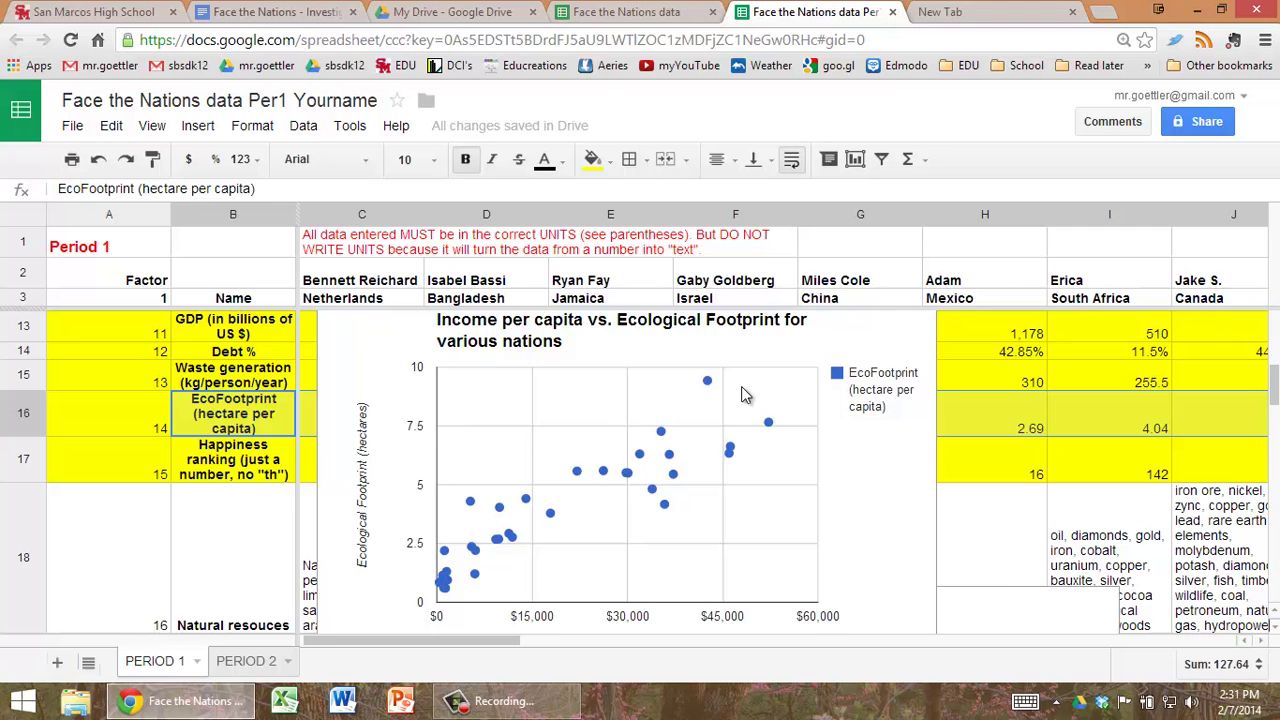
pyautogui.scroll(-1, 790, 470)
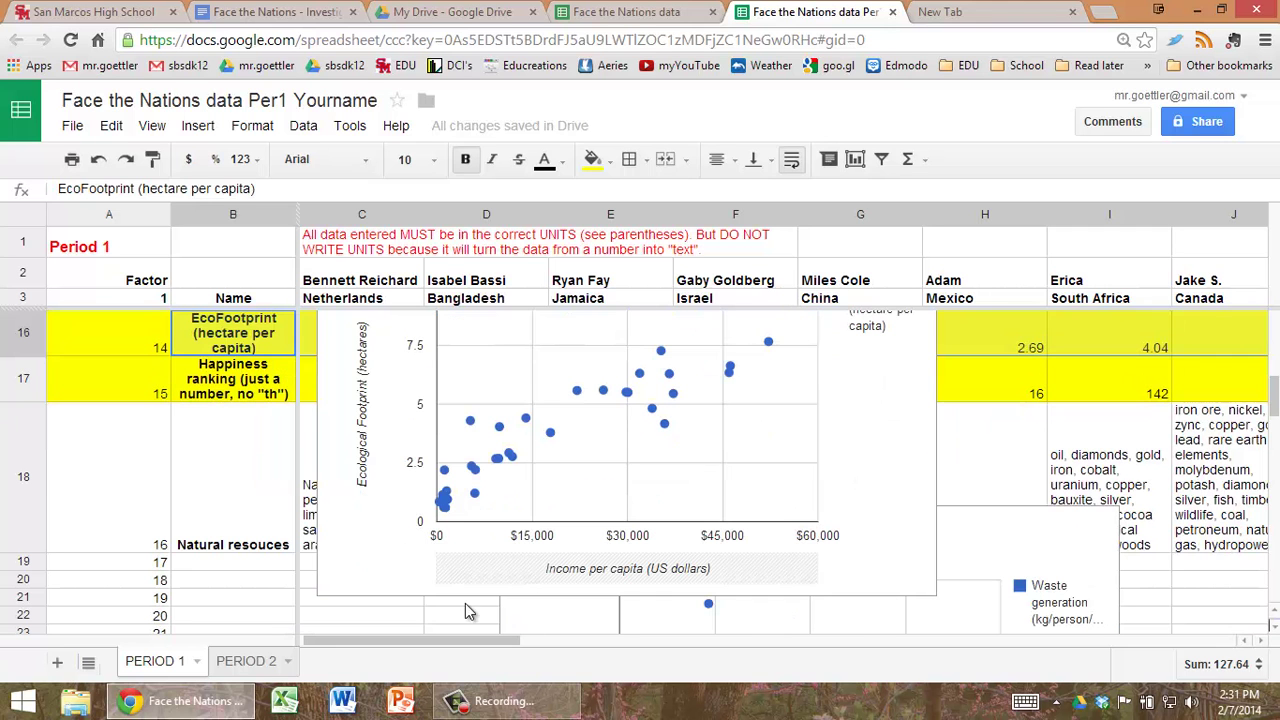